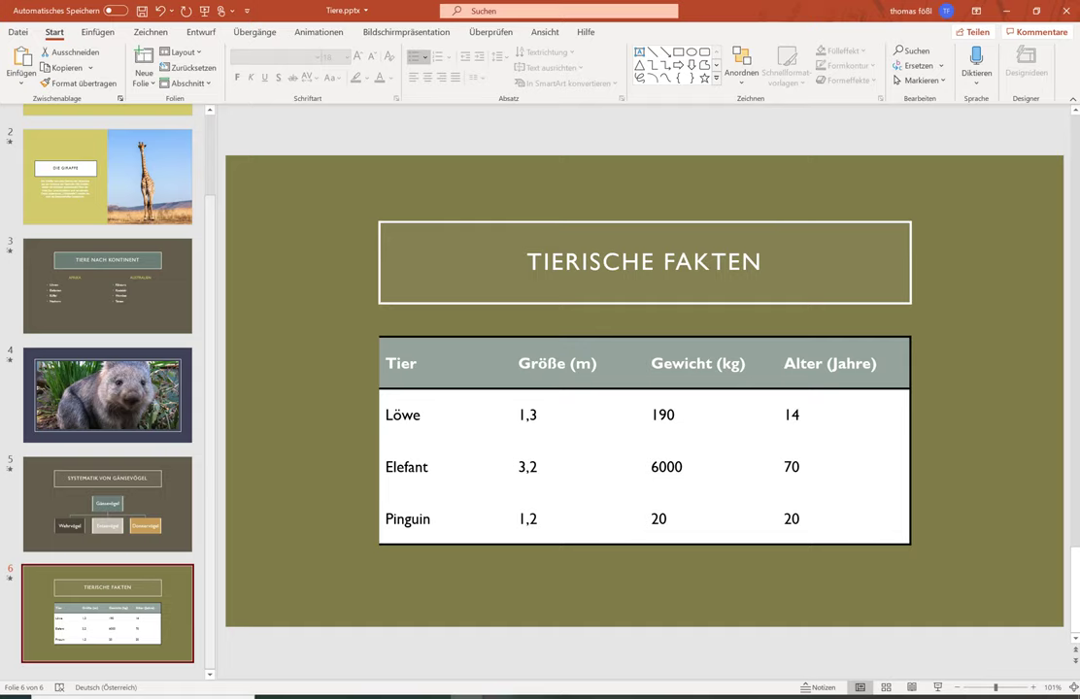
- Switch from Tiere.pptx to the Word window holding the Tierversuche source text
{"action": "key", "text": "alt+Tab"}
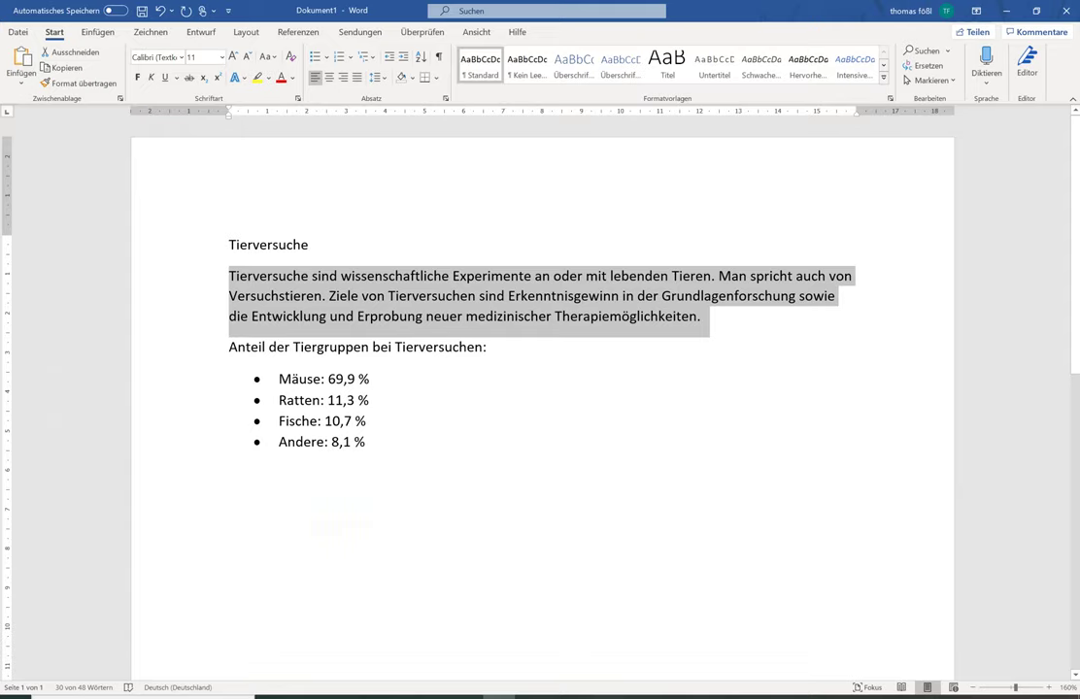
{"action": "double_click", "coordinate": [212, 313]}
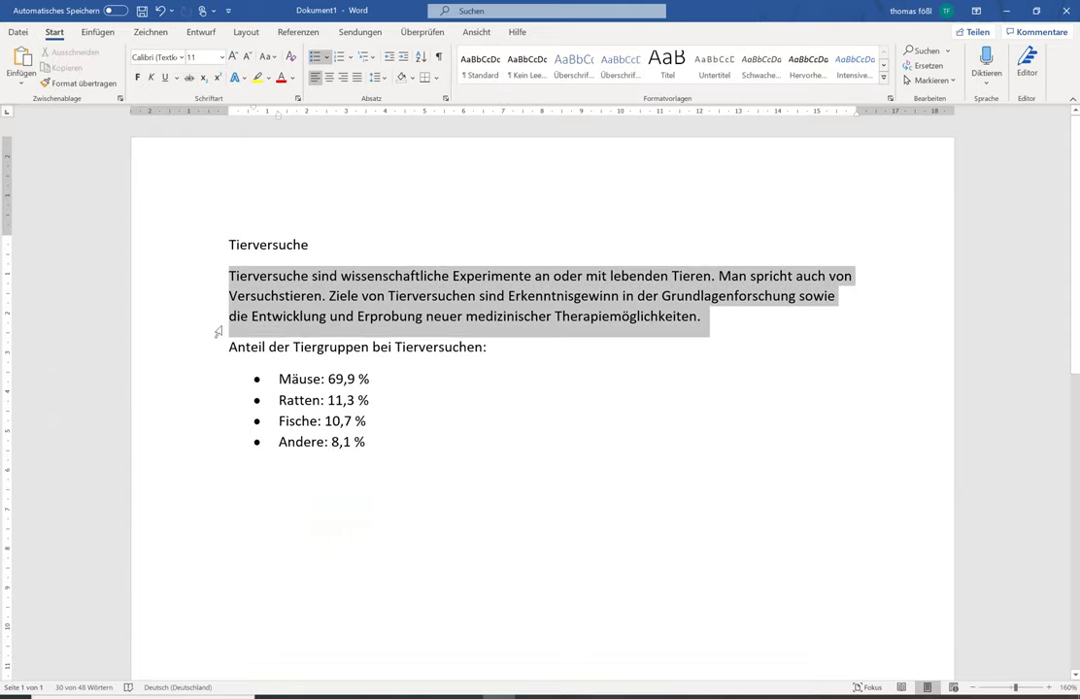
{"action": "left_click", "coordinate": [229, 470]}
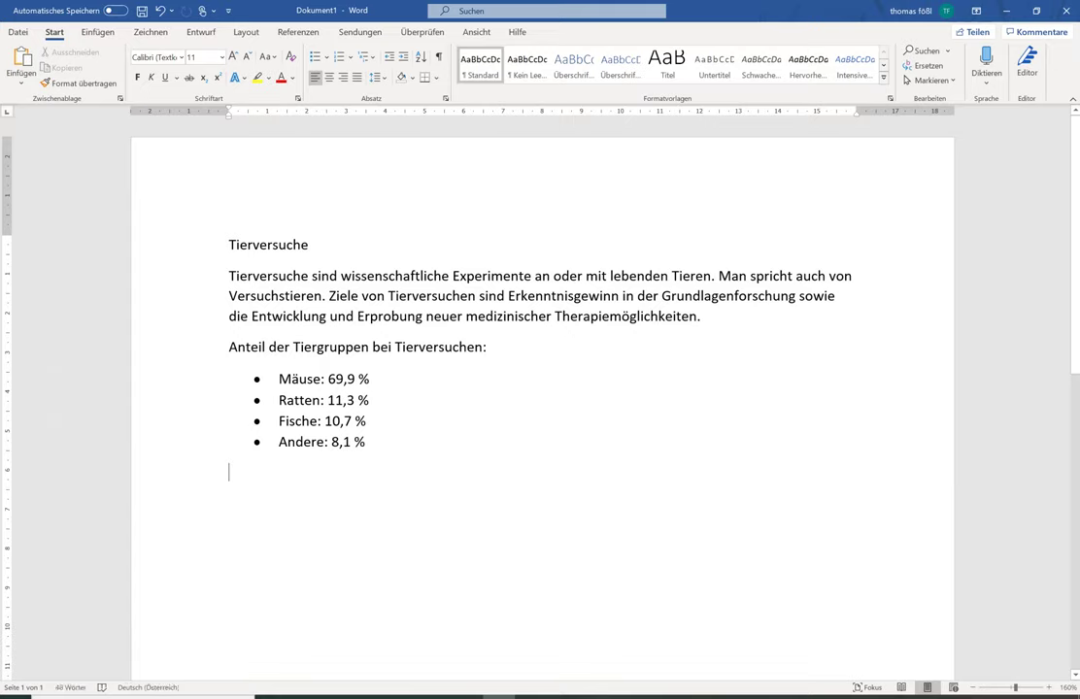
{"action": "left_click_drag", "start_coordinate": [205, 350], "coordinate": [242, 456]}
{"action": "left_click", "coordinate": [379, 544]}
{"action": "left_click_drag", "start_coordinate": [210, 246], "coordinate": [212, 316]}
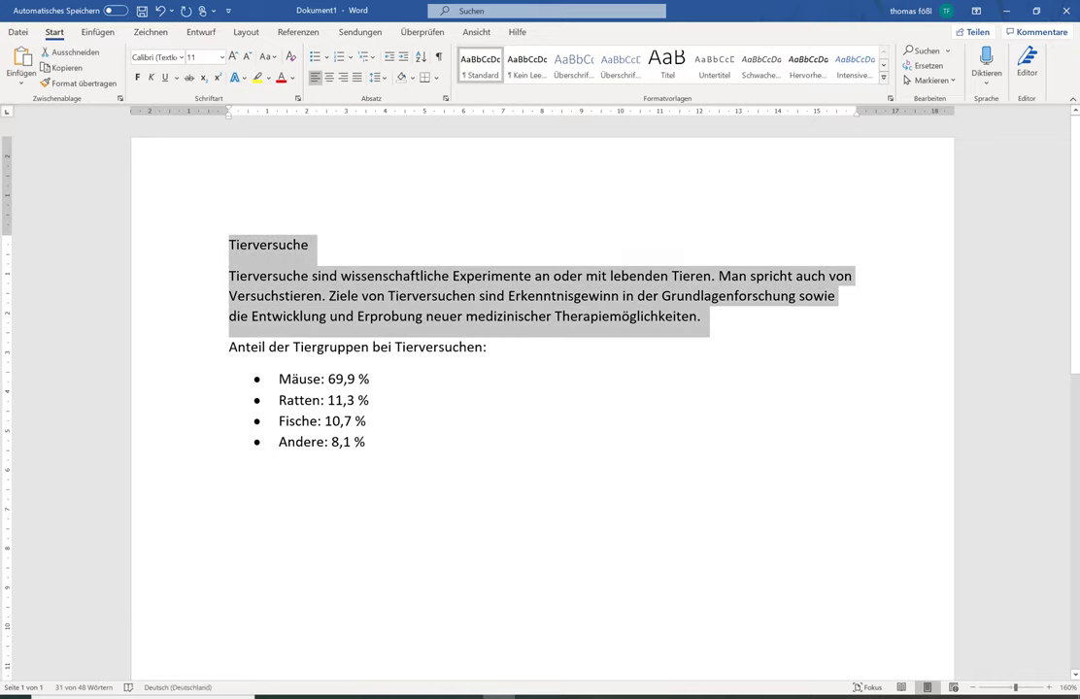
{"action": "left_click", "coordinate": [223, 466]}
{"action": "left_click_drag", "start_coordinate": [197, 347], "coordinate": [217, 449]}
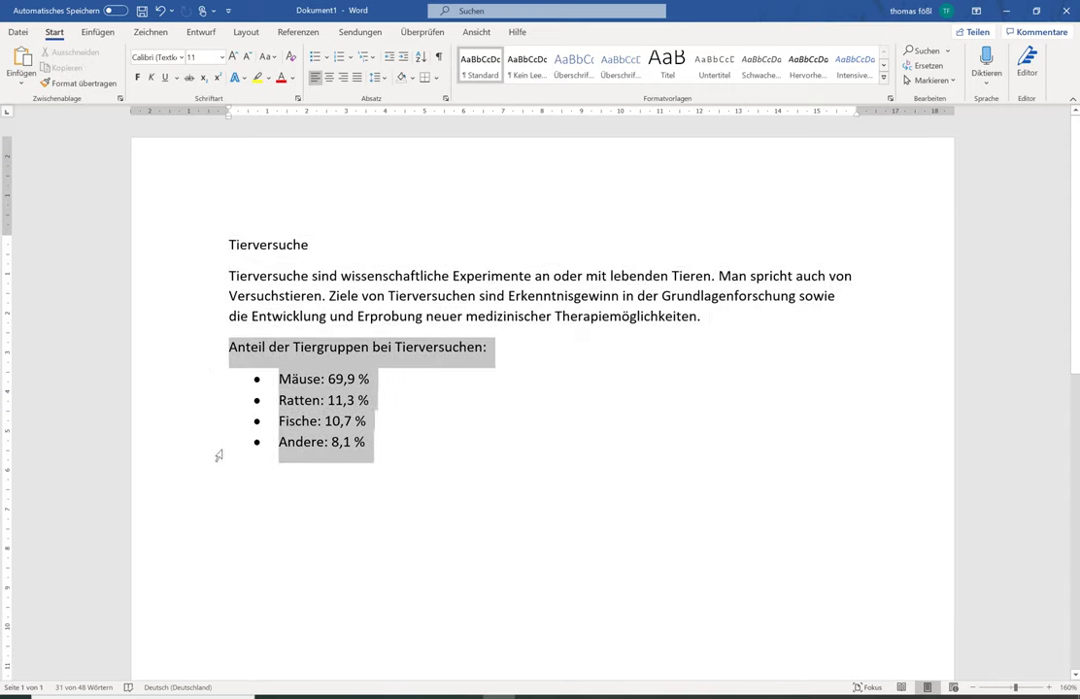
{"action": "left_click", "coordinate": [376, 532]}
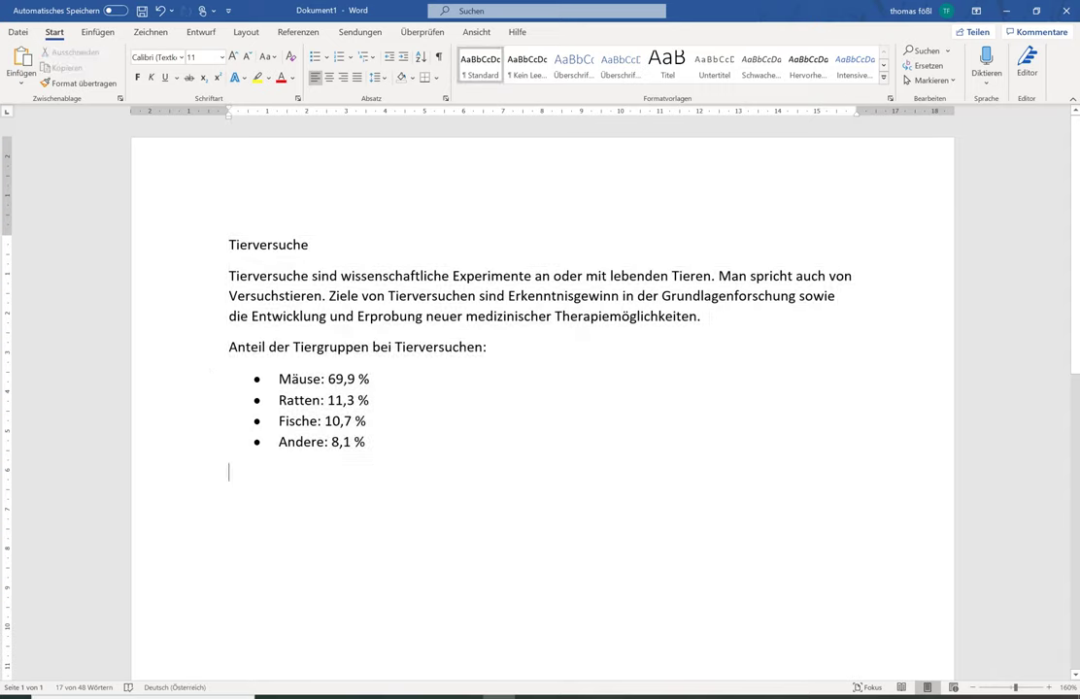
{"action": "left_click_drag", "start_coordinate": [197, 347], "coordinate": [250, 459]}
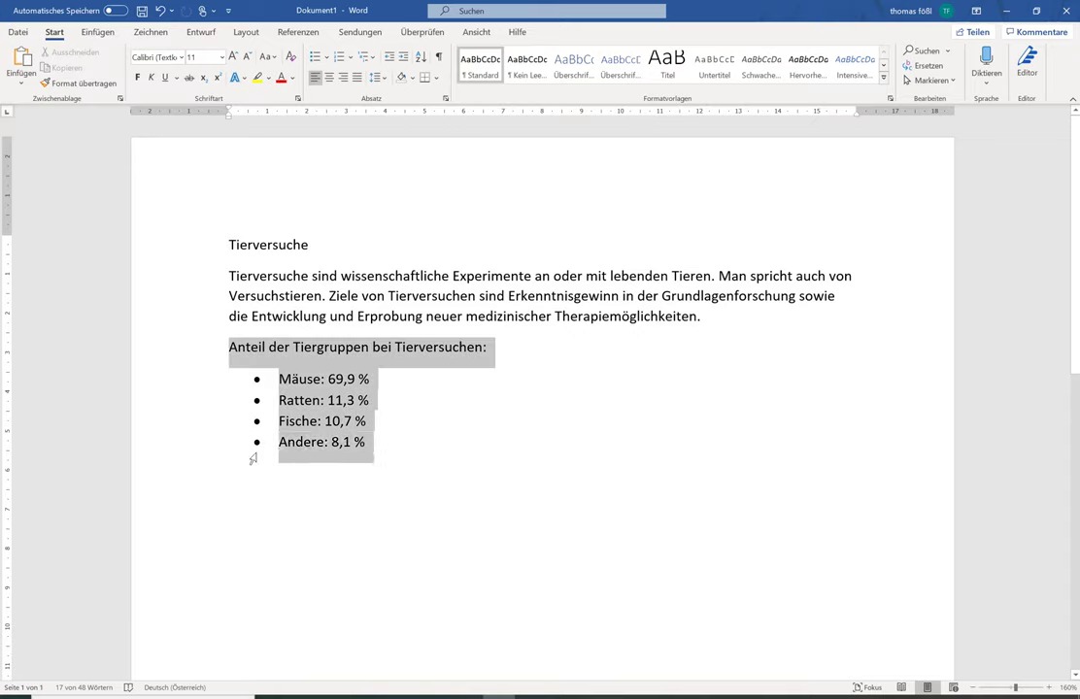
{"action": "left_click", "coordinate": [421, 545]}
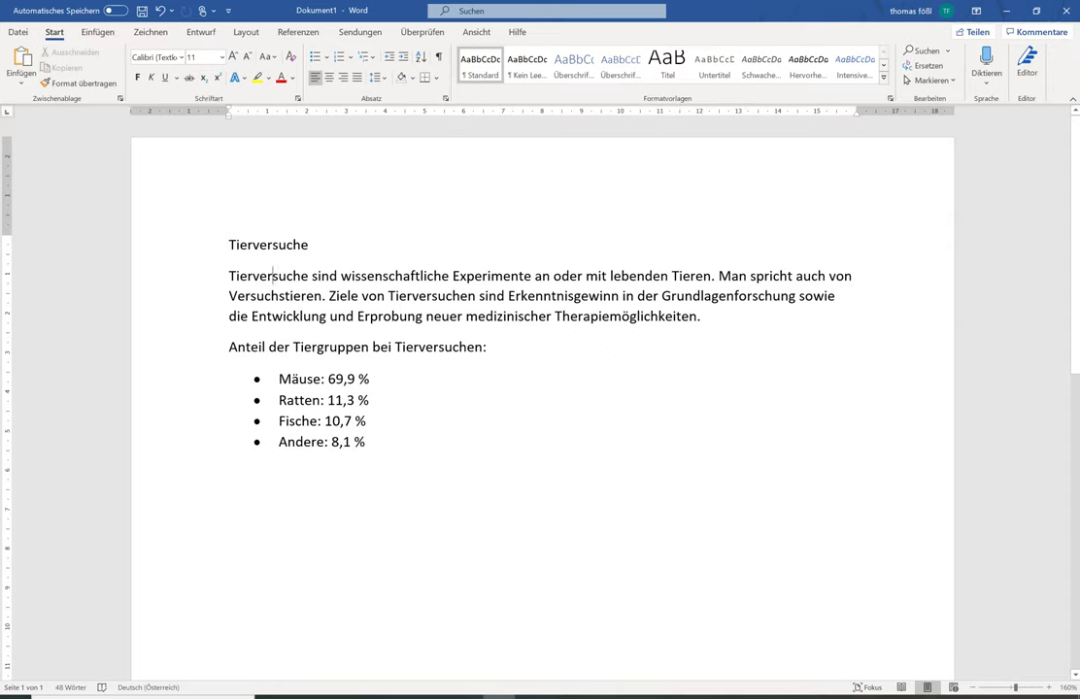
{"action": "left_click", "coordinate": [237, 241]}
{"action": "left_click_drag", "start_coordinate": [171, 237], "coordinate": [282, 443]}
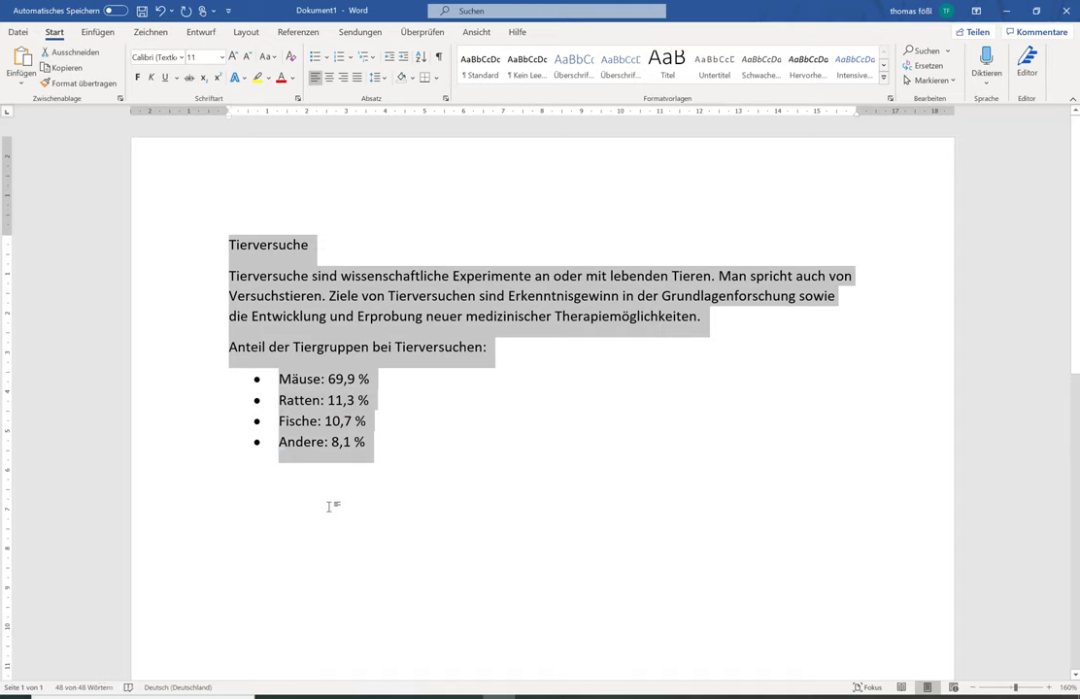
{"action": "left_click", "coordinate": [330, 505]}
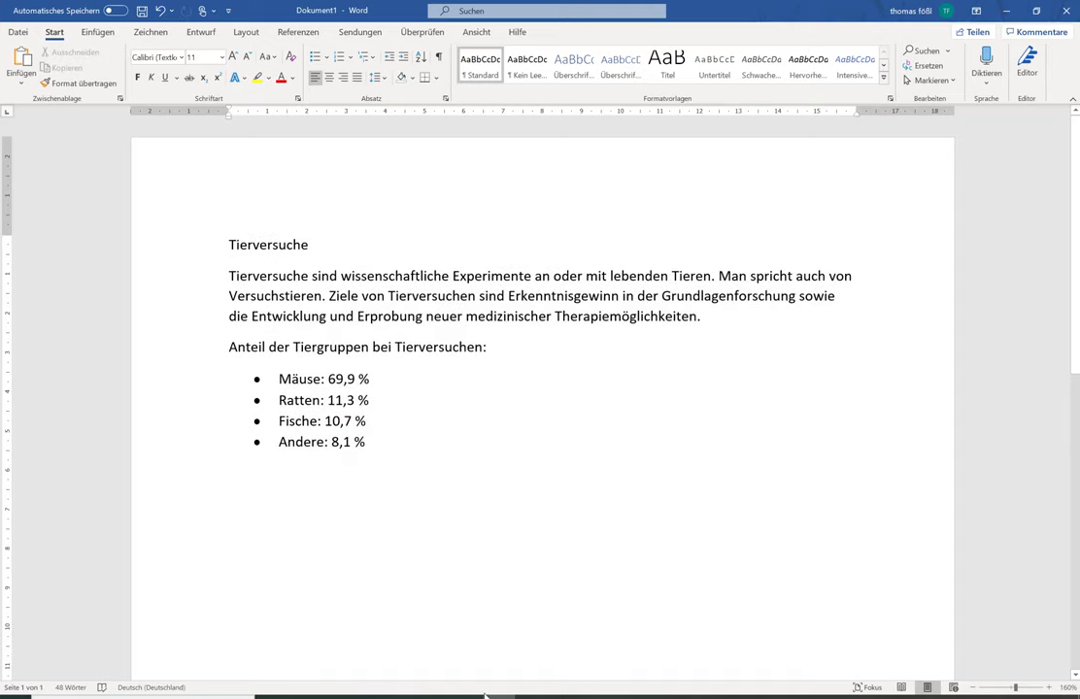
{"action": "key", "text": "alt+Tab"}
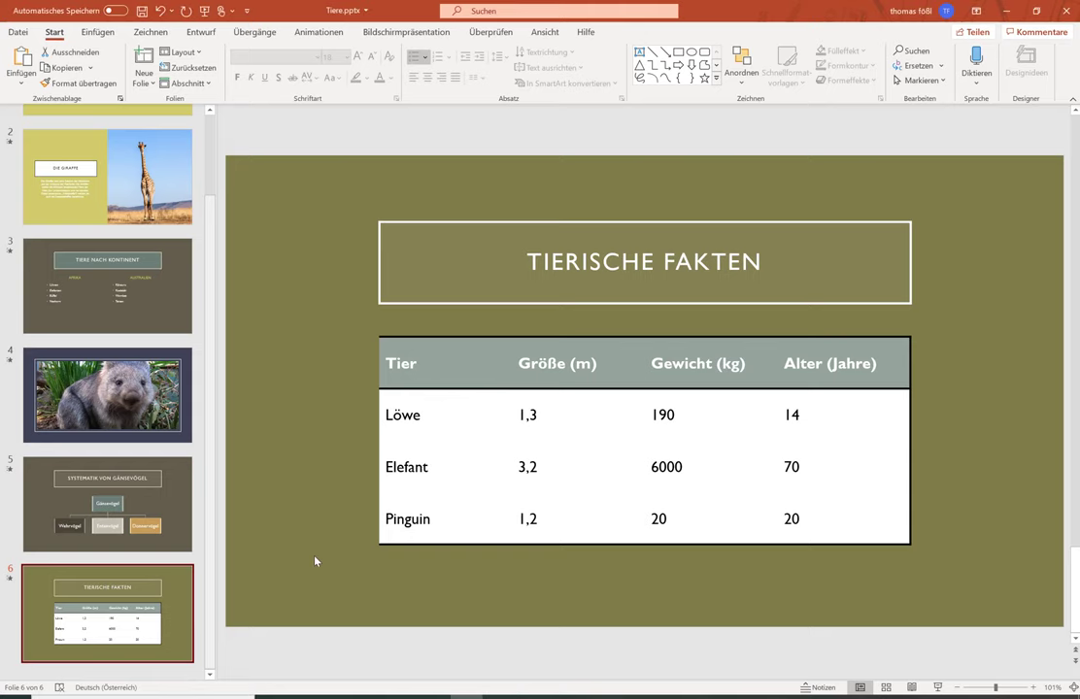
- Insert a Zwei Inhalte slide titled 'Tierversuche' after Tierische Fakten, then return to Word
{"action": "left_click", "coordinate": [141, 85]}
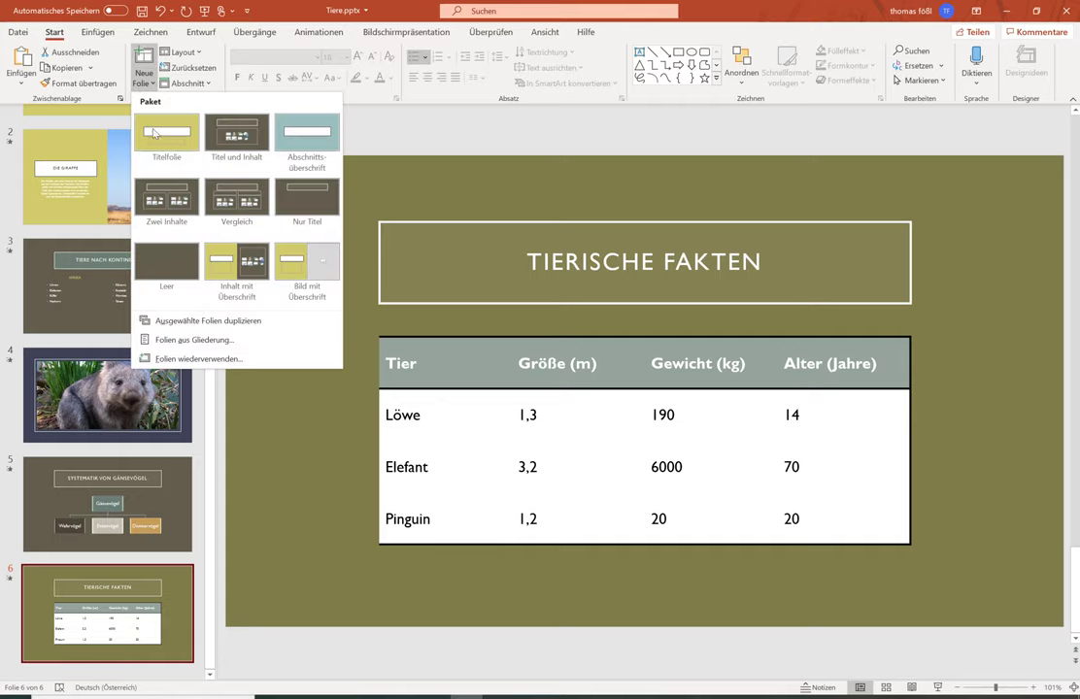
{"action": "left_click", "coordinate": [167, 210]}
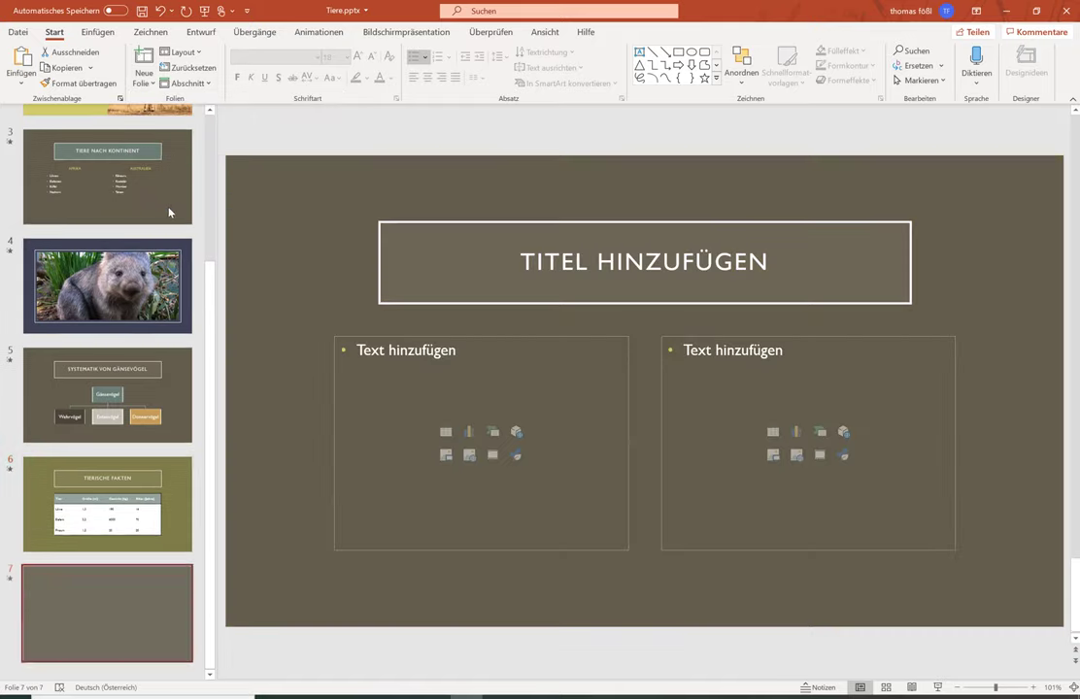
{"action": "left_click", "coordinate": [644, 261]}
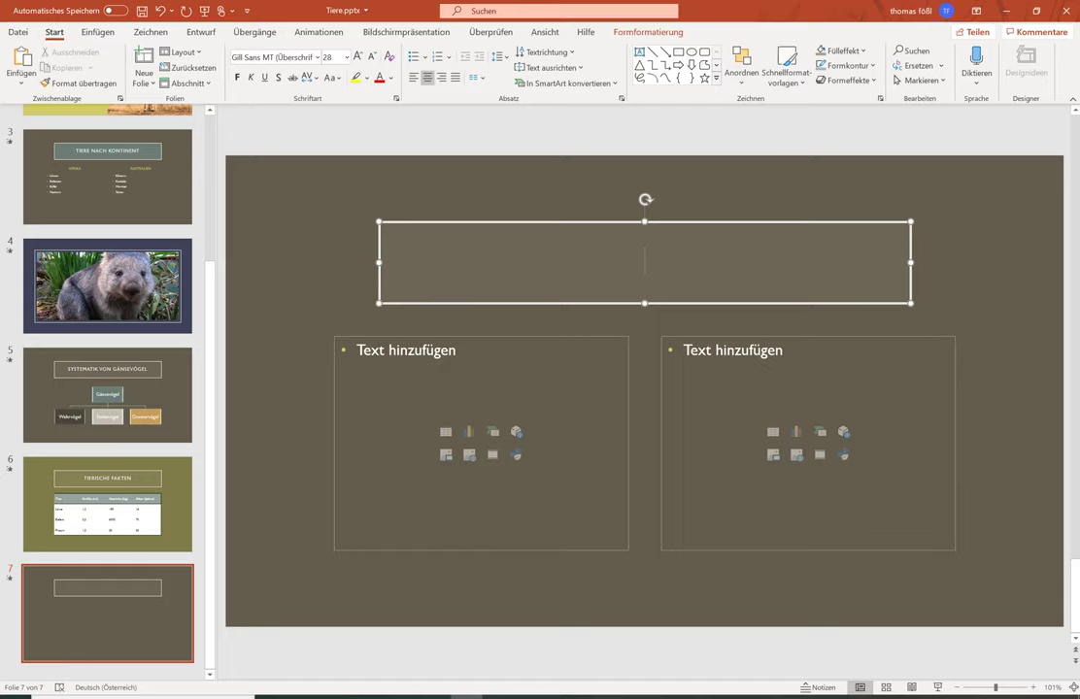
{"action": "type", "text": "Tierversuche"}
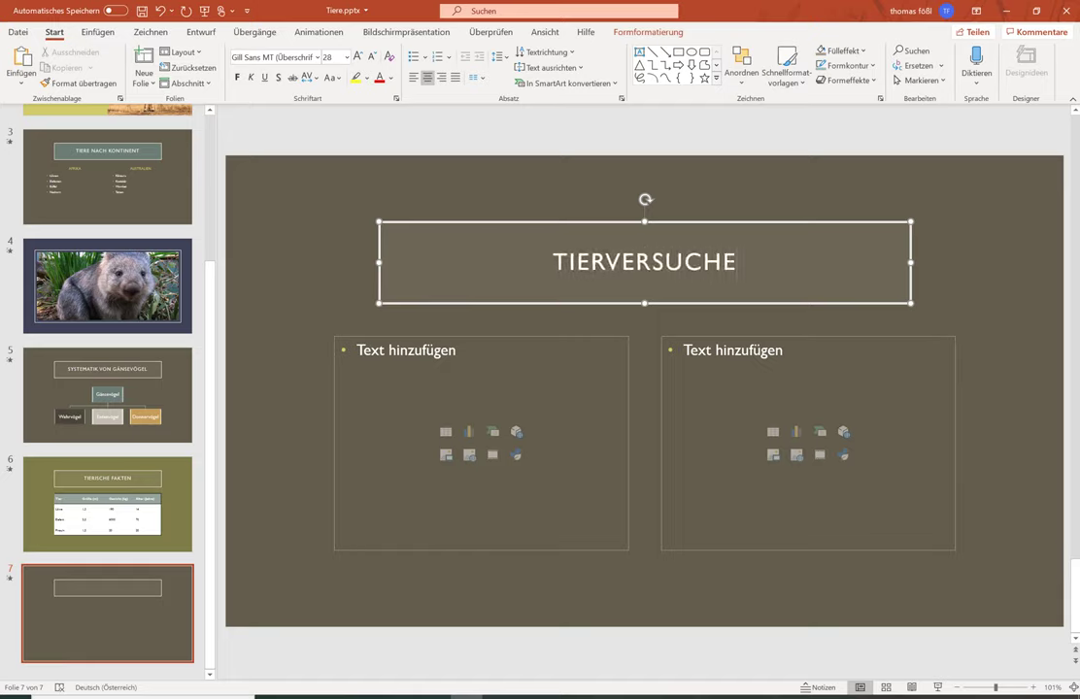
{"action": "left_click", "coordinate": [319, 265]}
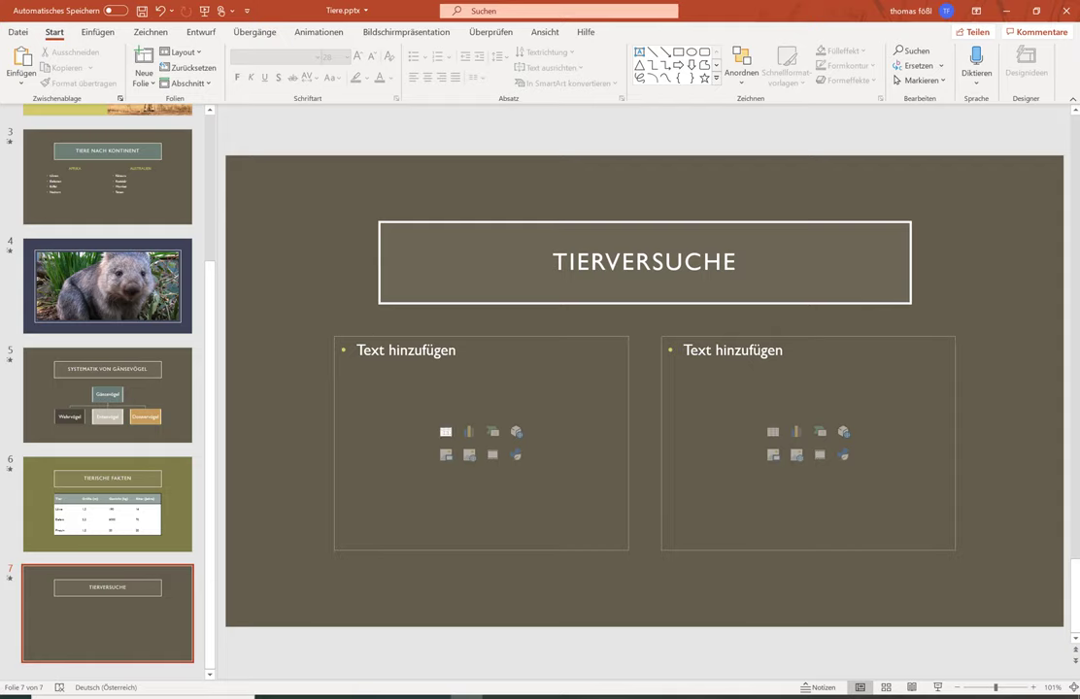
{"action": "key", "text": "alt+Tab"}
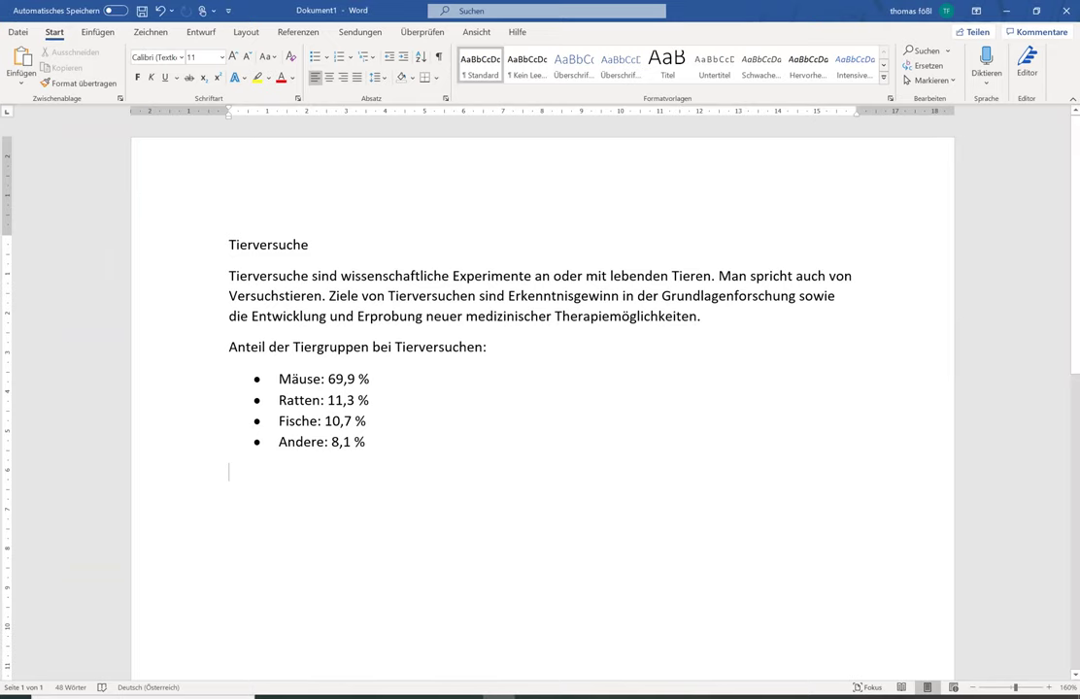
- Copy the first Tierversuche paragraph in Word and return to the PowerPoint slide
{"action": "left_click_drag", "start_coordinate": [183, 282], "coordinate": [184, 315]}
{"action": "key", "text": "ctrl+c"}
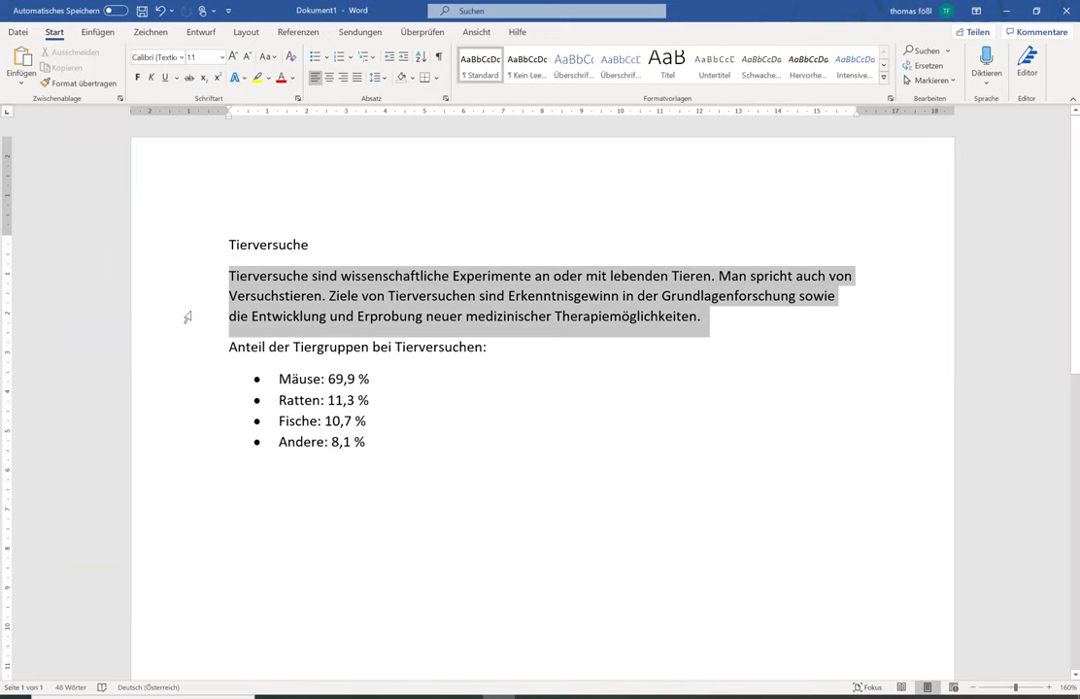
{"action": "left_click", "coordinate": [64, 67]}
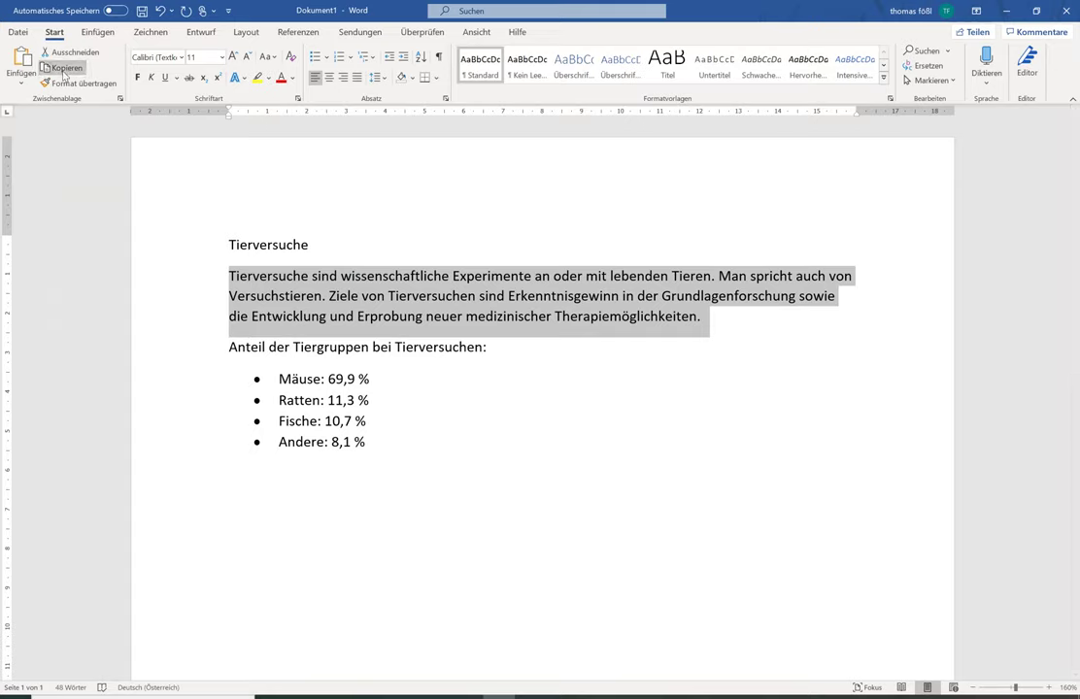
{"action": "mouse_move", "coordinate": [466, 695]}
{"action": "left_click", "coordinate": [467, 641]}
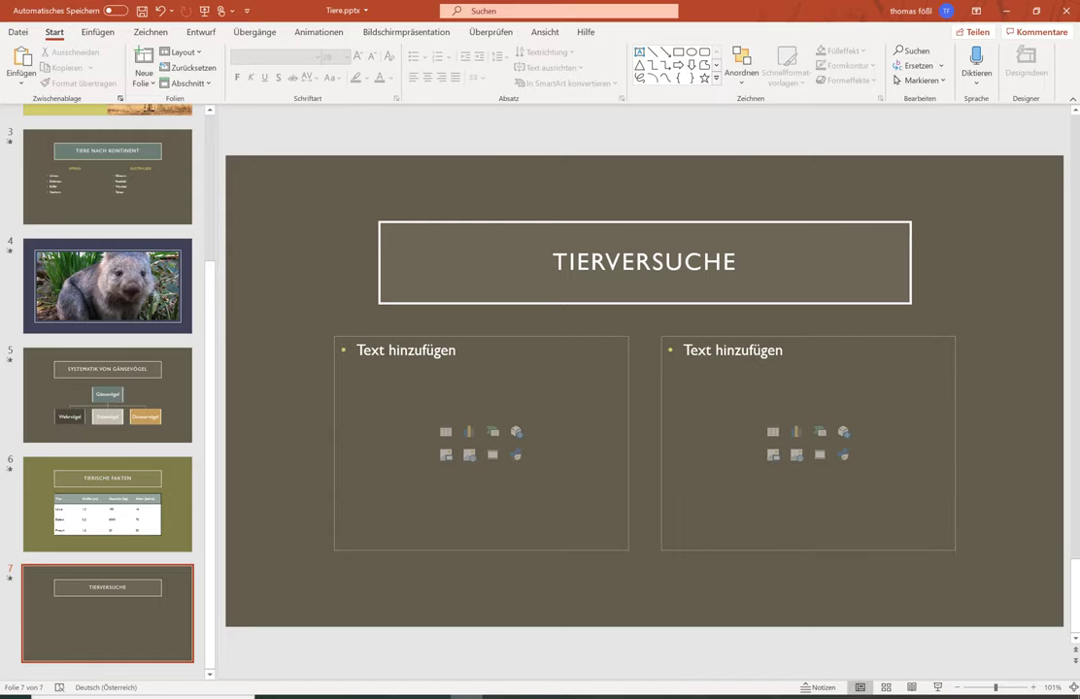
- Paste the copied Tierversuche paragraph into slide 7's left content placeholder
{"action": "left_click", "coordinate": [505, 418]}
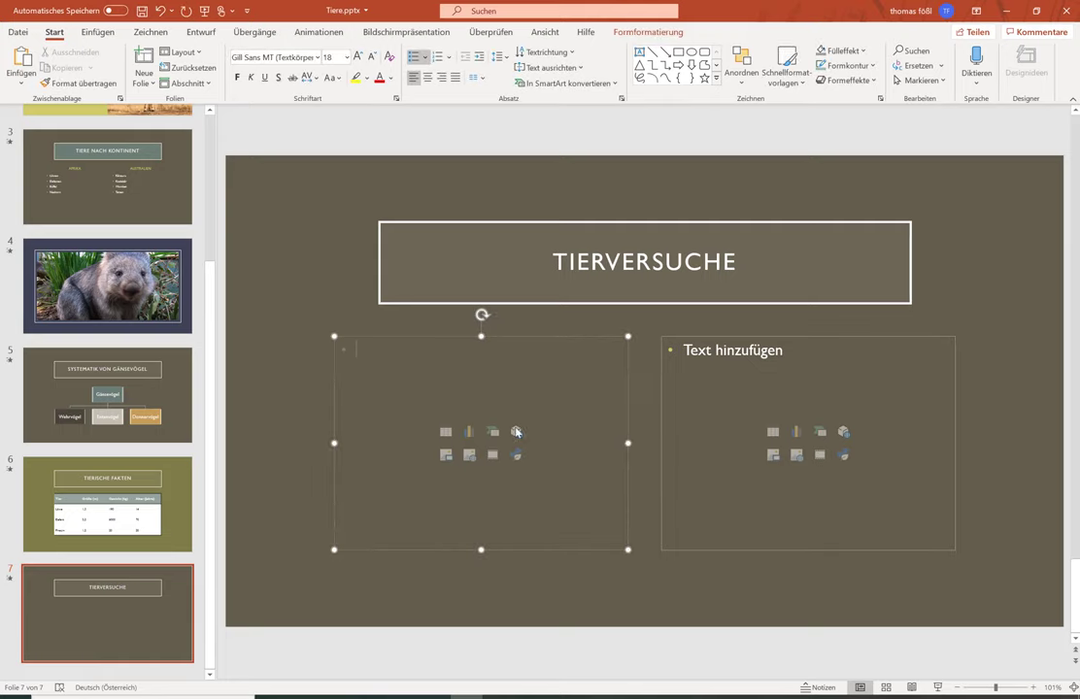
{"action": "left_click", "coordinate": [22, 60]}
{"action": "left_click", "coordinate": [315, 289]}
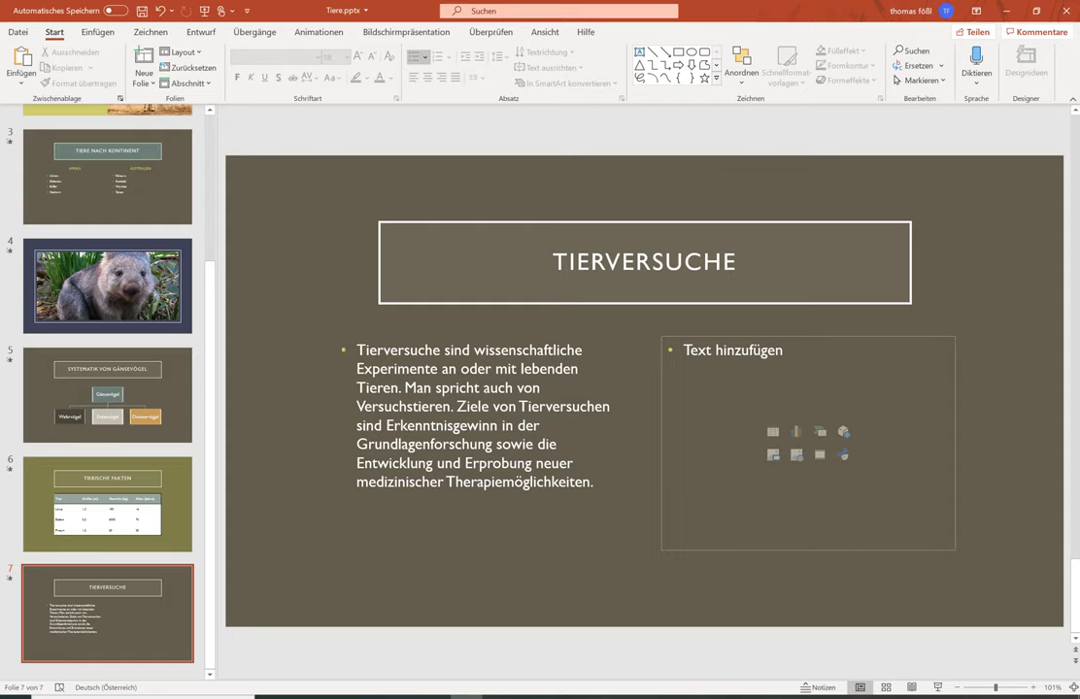
{"action": "key", "text": "ctrl+v"}
{"action": "key", "text": "Escape"}
{"action": "key", "text": "F2"}
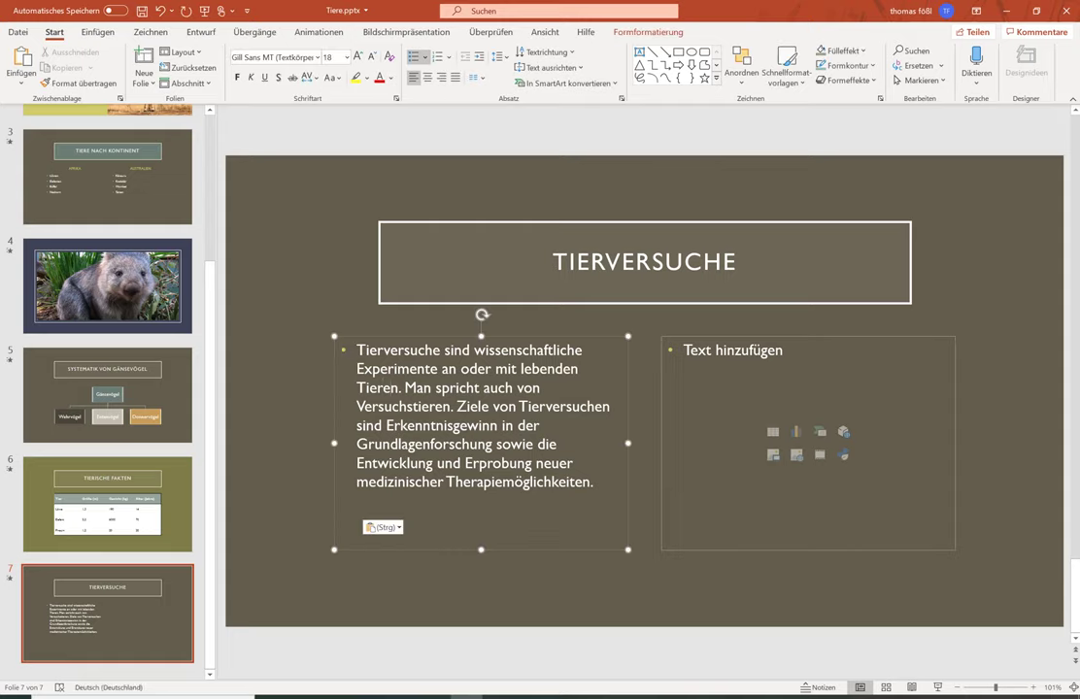
- Set the pasted paragraph's bullet style to Kein(e) so it appears as plain text
{"action": "left_click", "coordinate": [428, 60]}
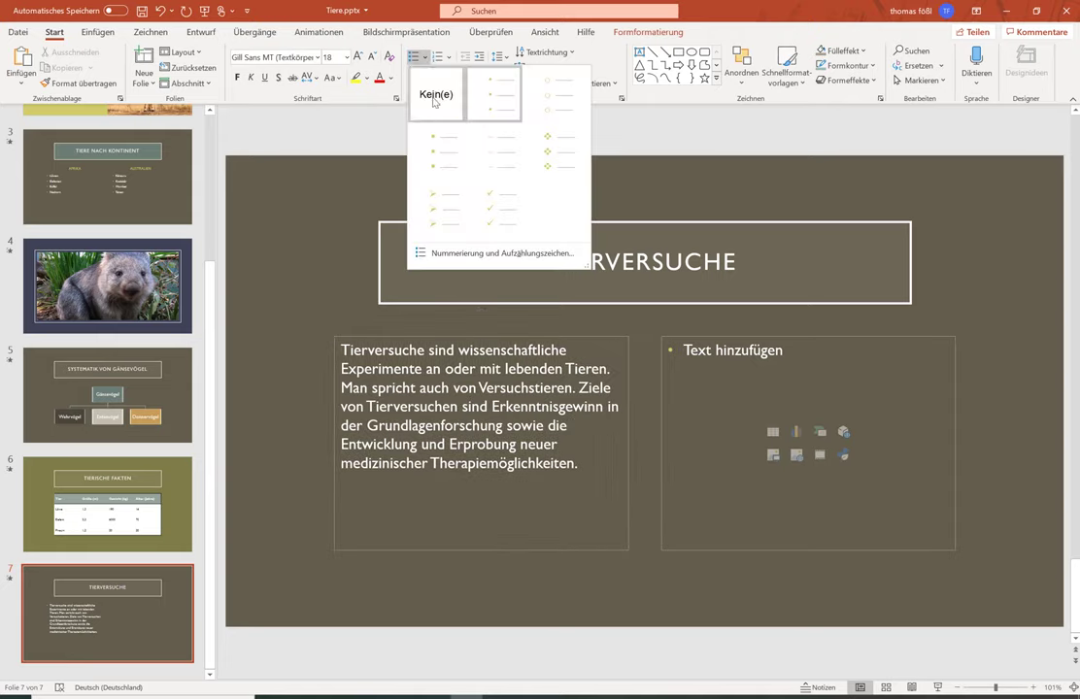
{"action": "left_click", "coordinate": [436, 96]}
{"action": "left_click", "coordinate": [314, 260]}
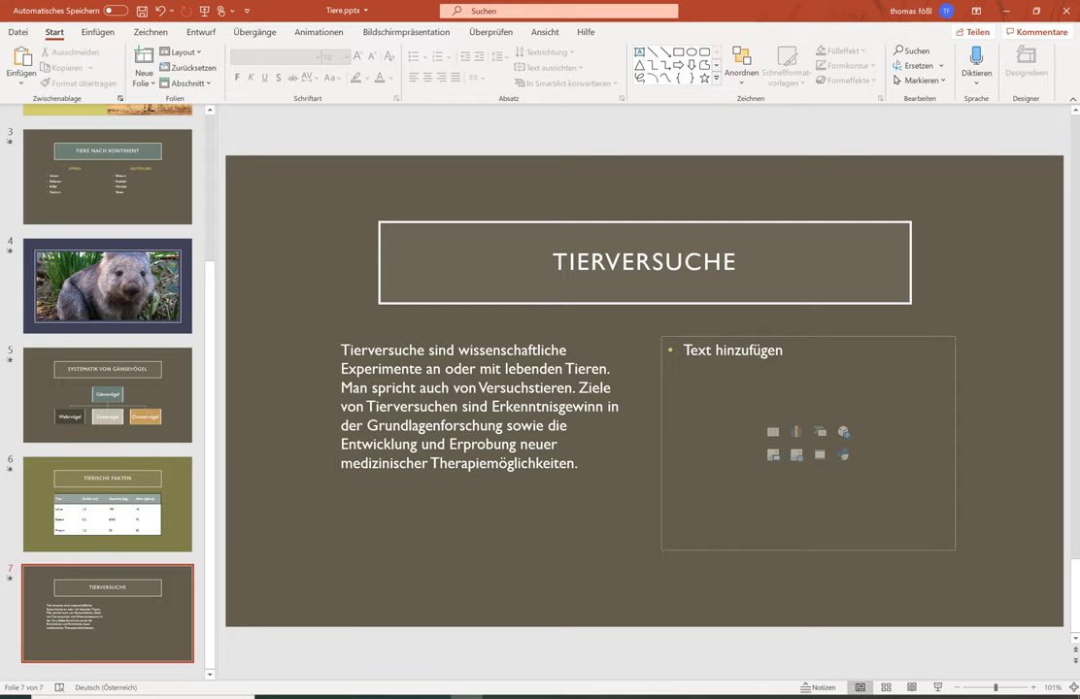
- Reapply the Aufzählungszeichen bullet to the Tierversuche paragraph in the left text box
{"action": "left_click", "coordinate": [342, 351]}
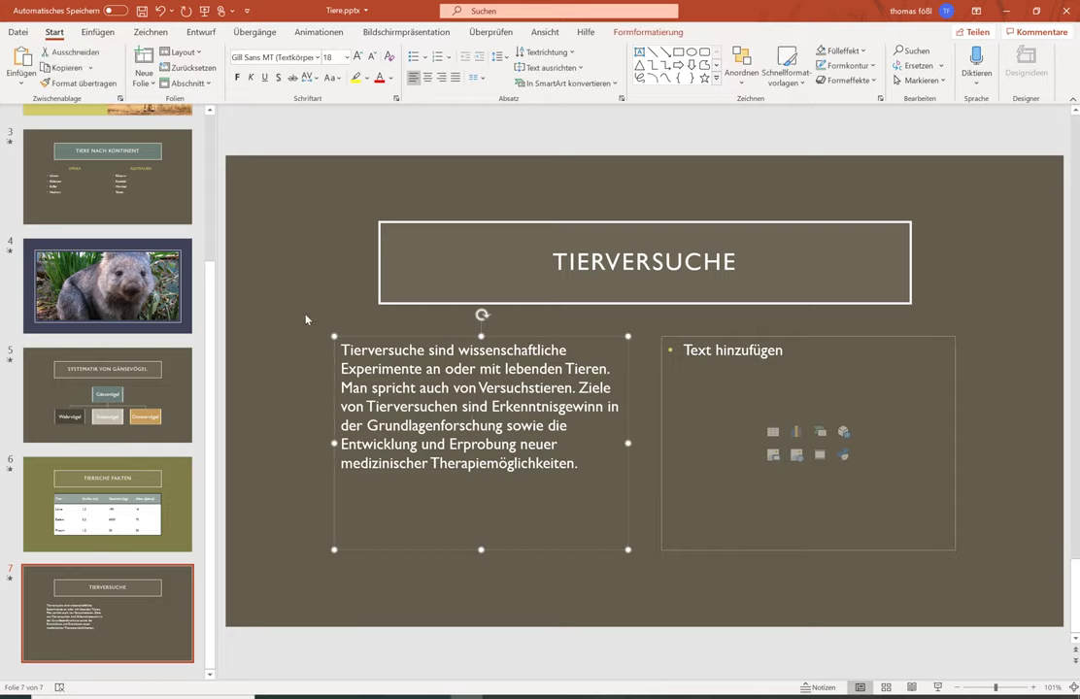
{"action": "left_click", "coordinate": [413, 57]}
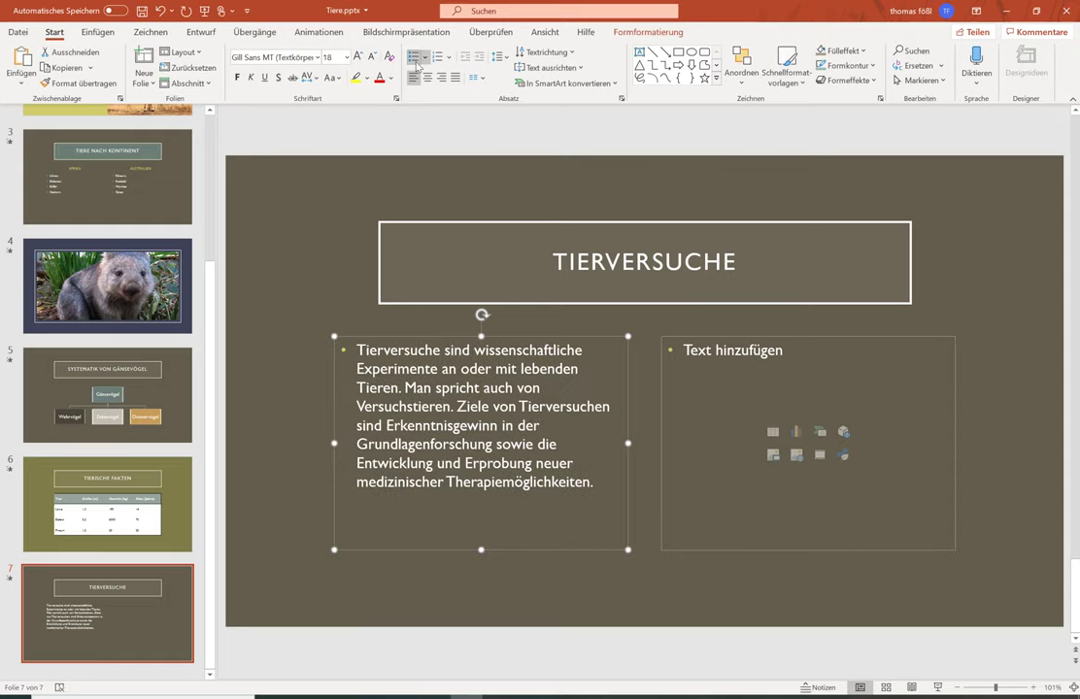
{"action": "left_click", "coordinate": [242, 298]}
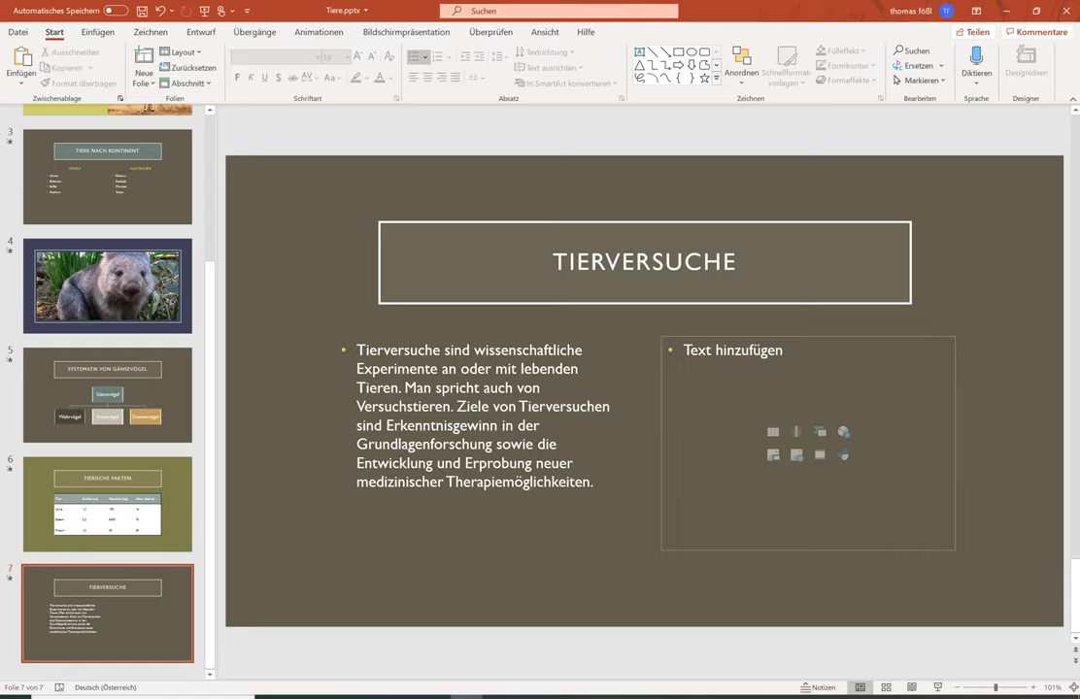
- Break the paragraph into separate bullets before 'Man spricht' and before 'Ziele'
{"action": "left_click", "coordinate": [481, 418]}
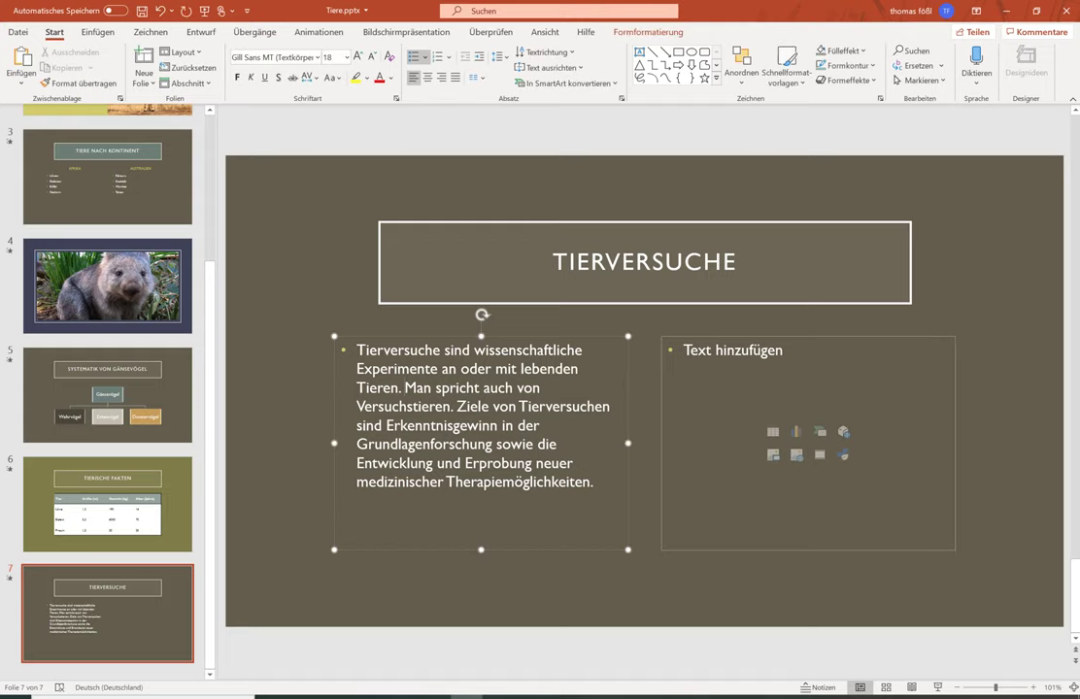
{"action": "key", "text": "Return"}
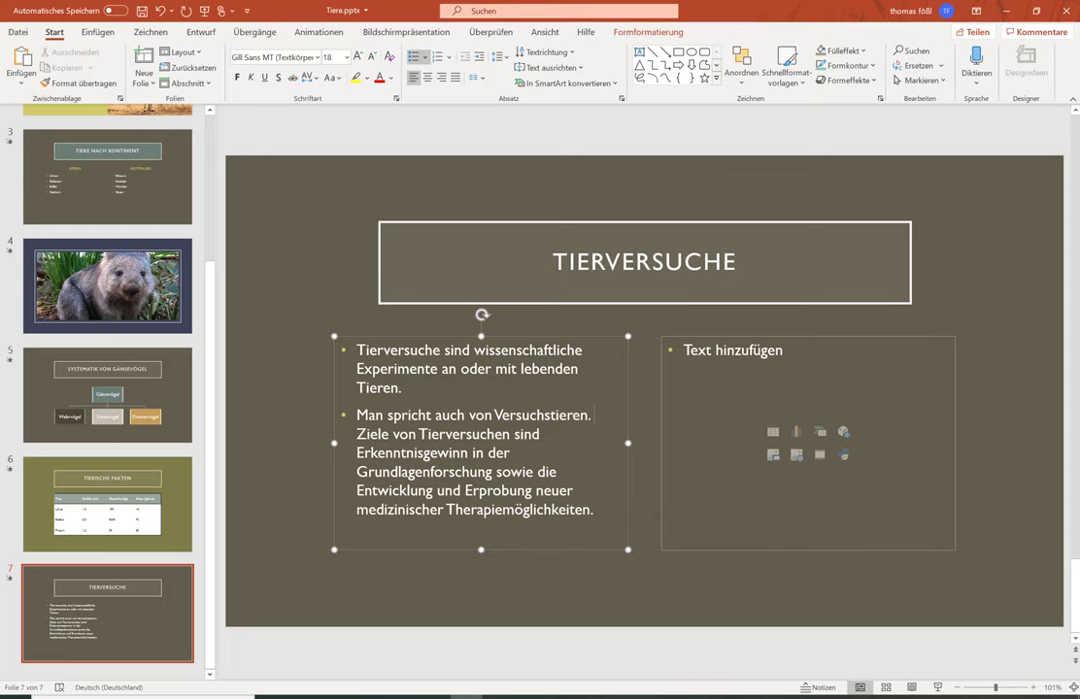
{"action": "key", "text": "Return"}
{"action": "left_click", "coordinate": [288, 506]}
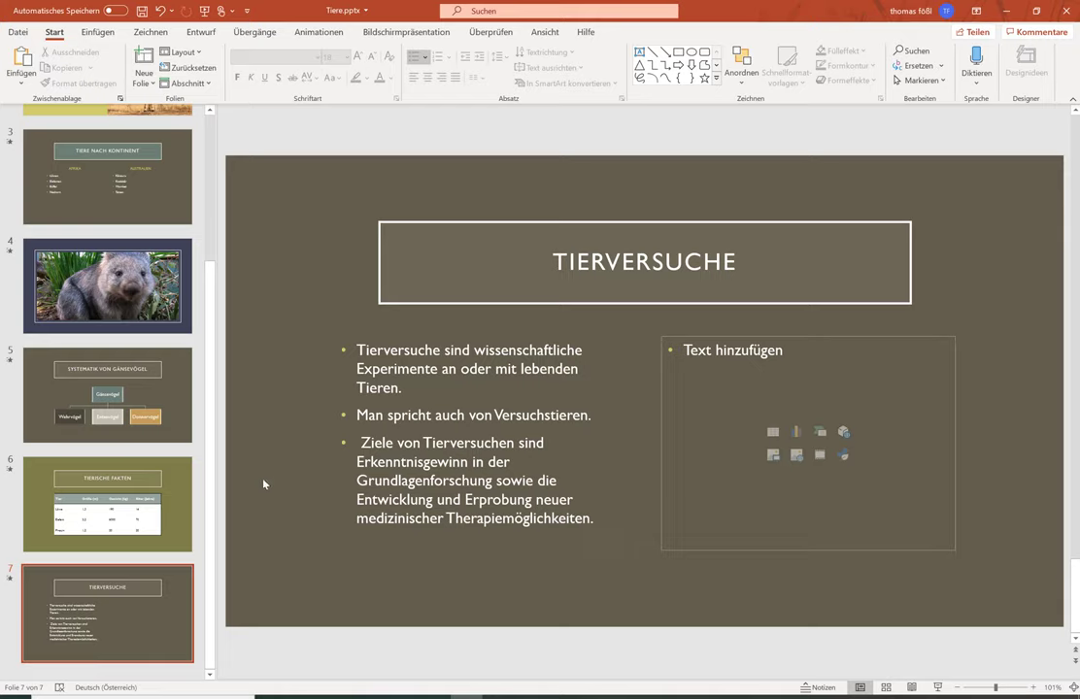
{"action": "key", "text": "Tab"}
{"action": "key", "text": "Tab"}
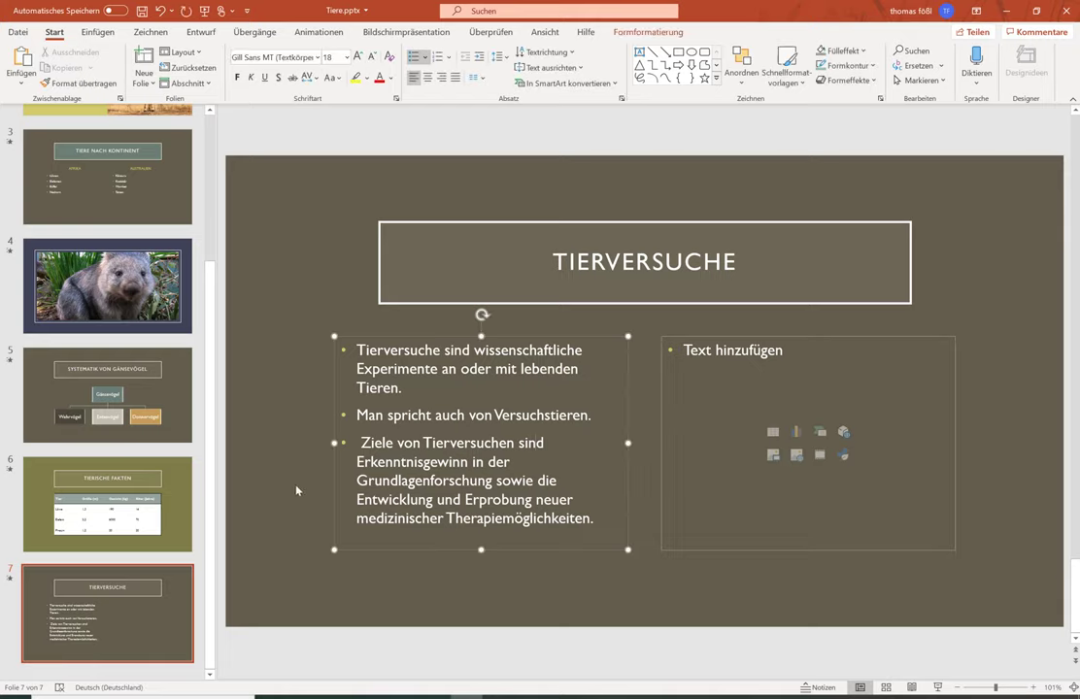
{"action": "key", "text": "Escape"}
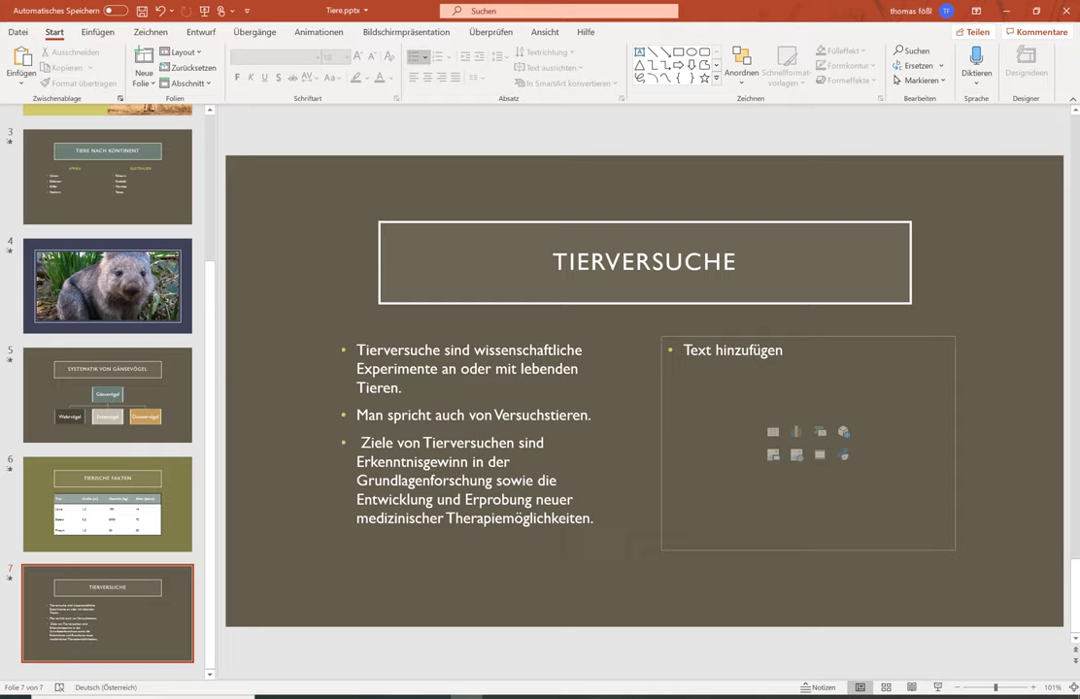
- Delete 'Tierversuche sind' from the start of the first bullet
{"action": "left_click_drag", "start_coordinate": [473, 349], "coordinate": [357, 349]}
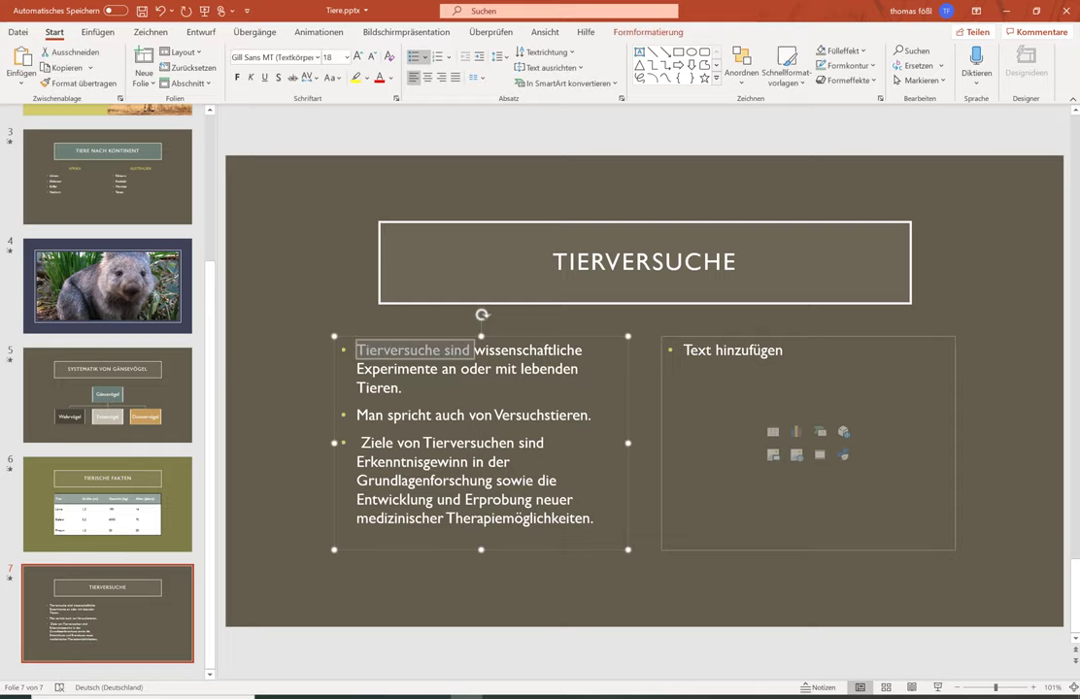
{"action": "key", "text": "Delete"}
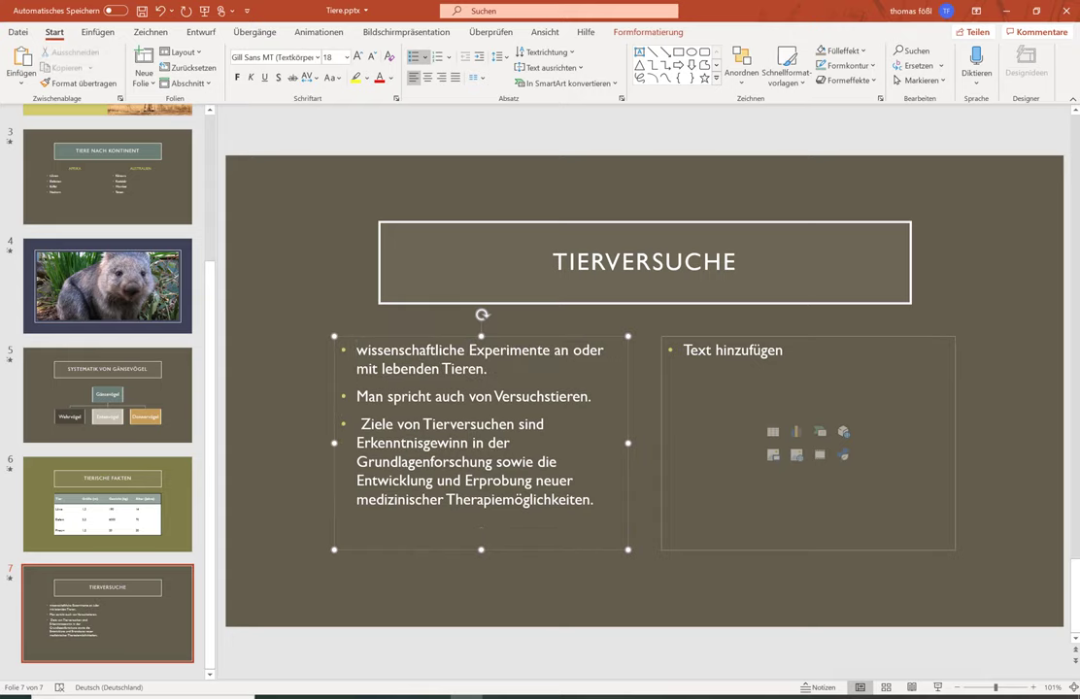
{"action": "left_click", "coordinate": [295, 494]}
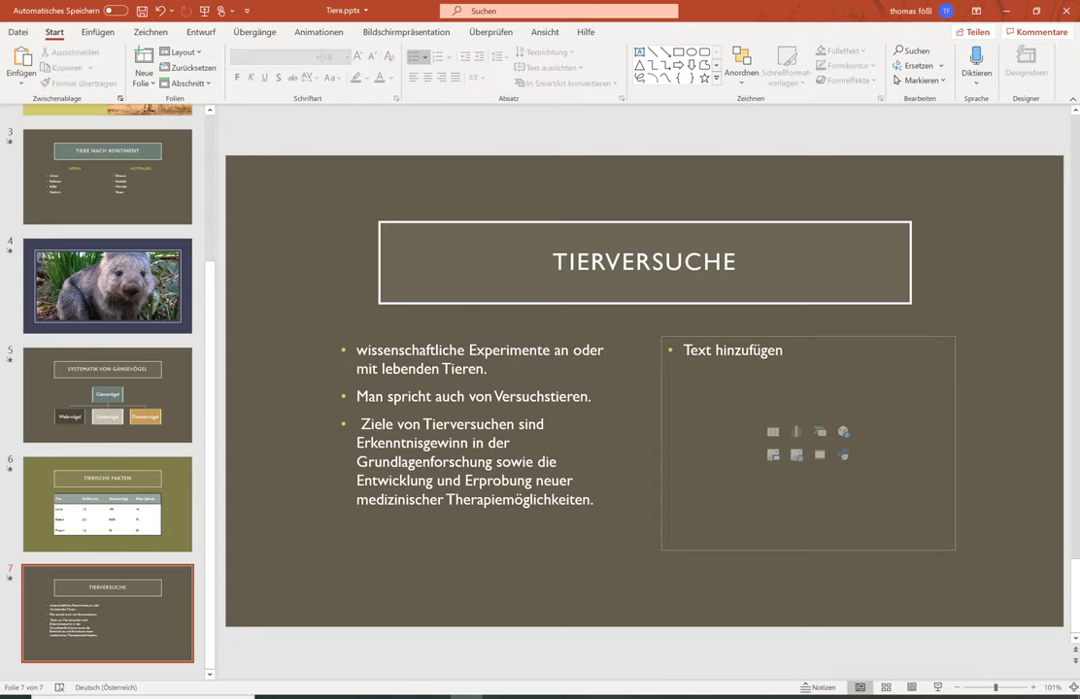
- Cut the second bullet down to 'Versuchstiere' by removing 'Man spricht auch von' and the trailing 'n.'
{"action": "left_click_drag", "start_coordinate": [445, 396], "coordinate": [356, 398]}
{"action": "key", "text": "Delete"}
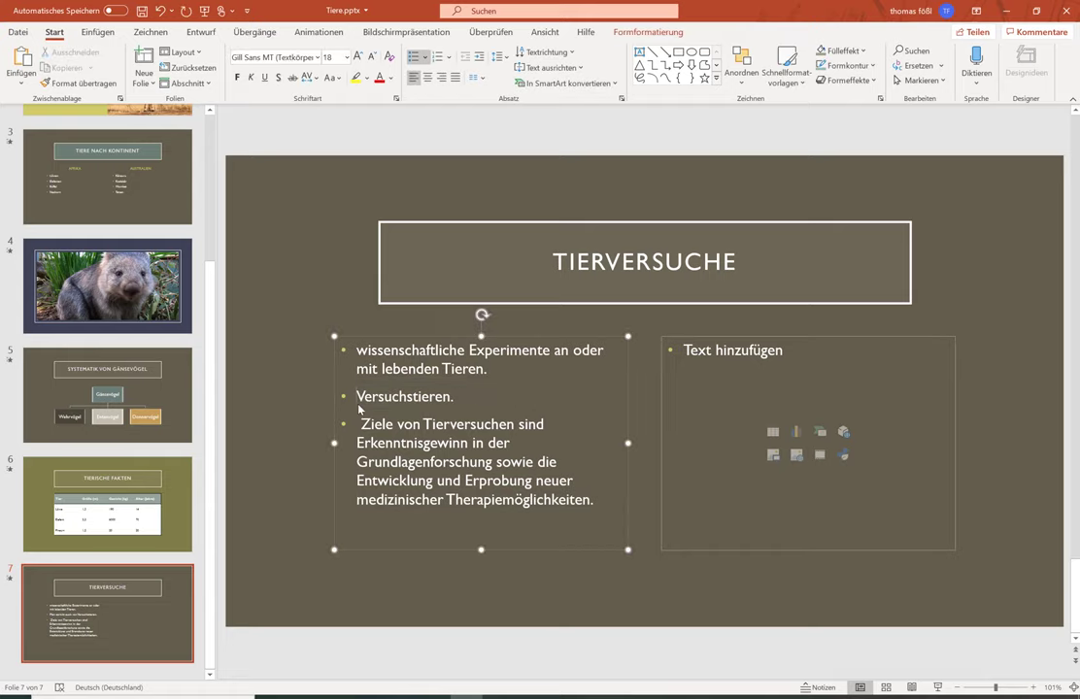
{"action": "key", "text": "BackSpace"}
{"action": "key", "text": "BackSpace"}
{"action": "left_click", "coordinate": [273, 480]}
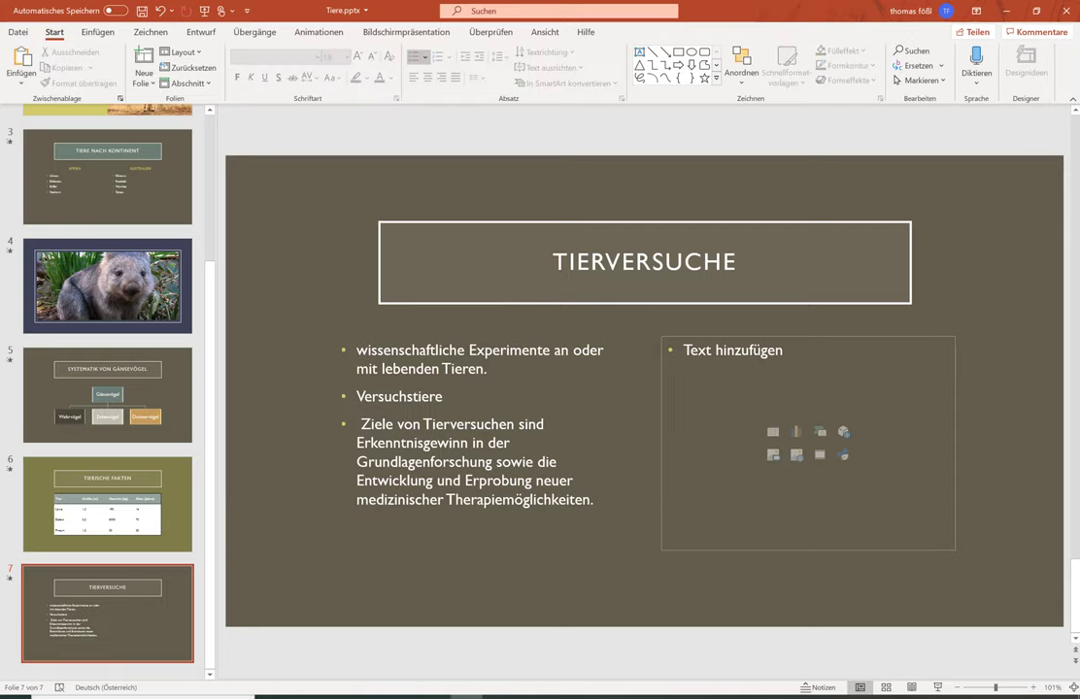
{"action": "left_click", "coordinate": [466, 461]}
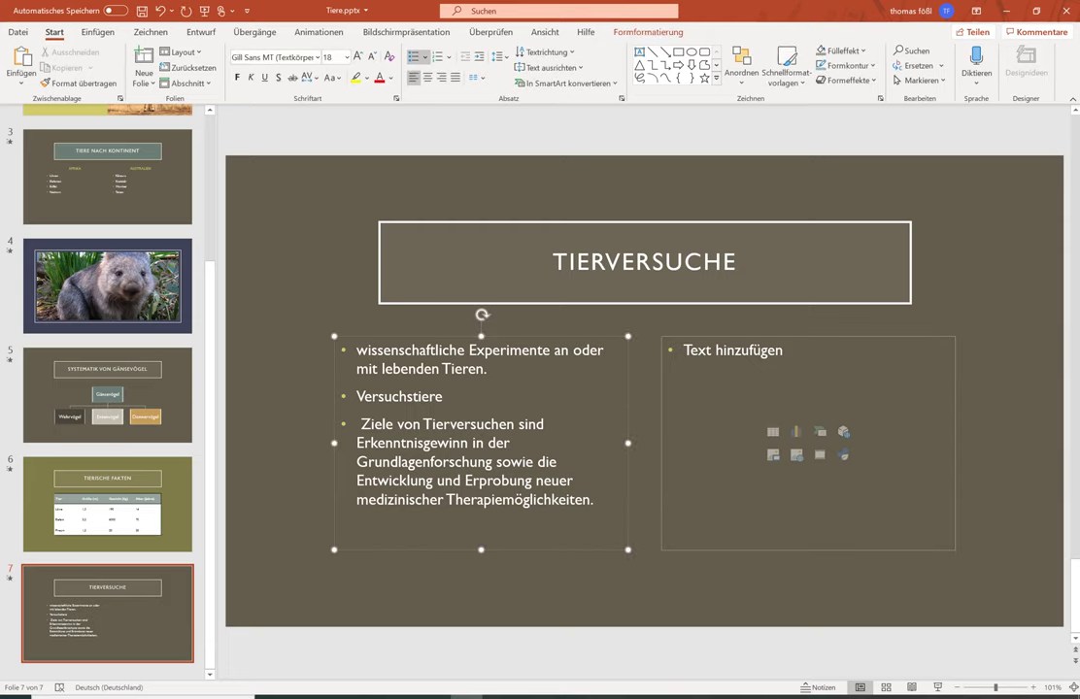
- Make the bullet read 'Ziele:' and move its remaining text into an indented sub-bullet
{"action": "type", "text": ":"}
{"action": "key", "text": "Return"}
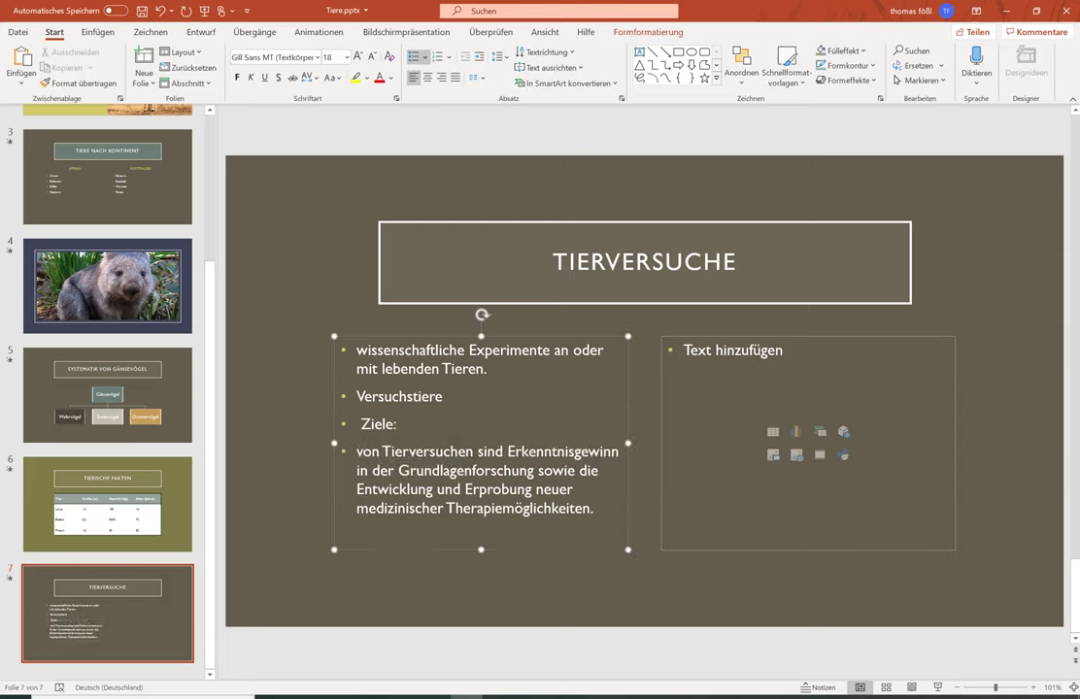
{"action": "key", "text": "Tab"}
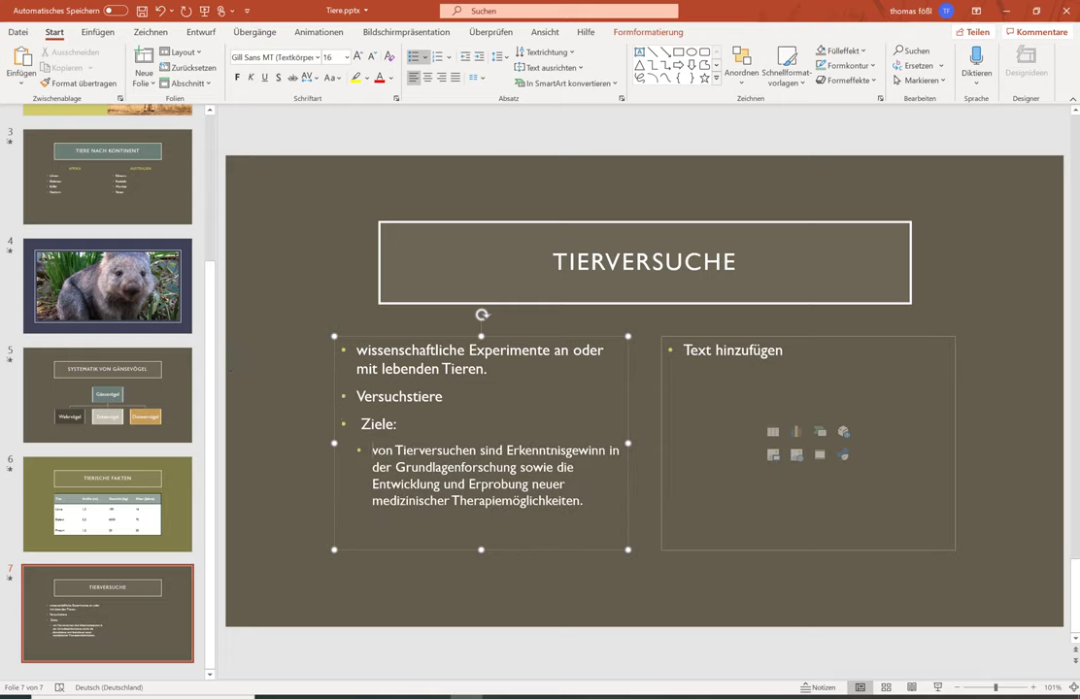
{"action": "left_click_drag", "start_coordinate": [372, 450], "coordinate": [401, 467]}
{"action": "key", "text": "BackSpace"}
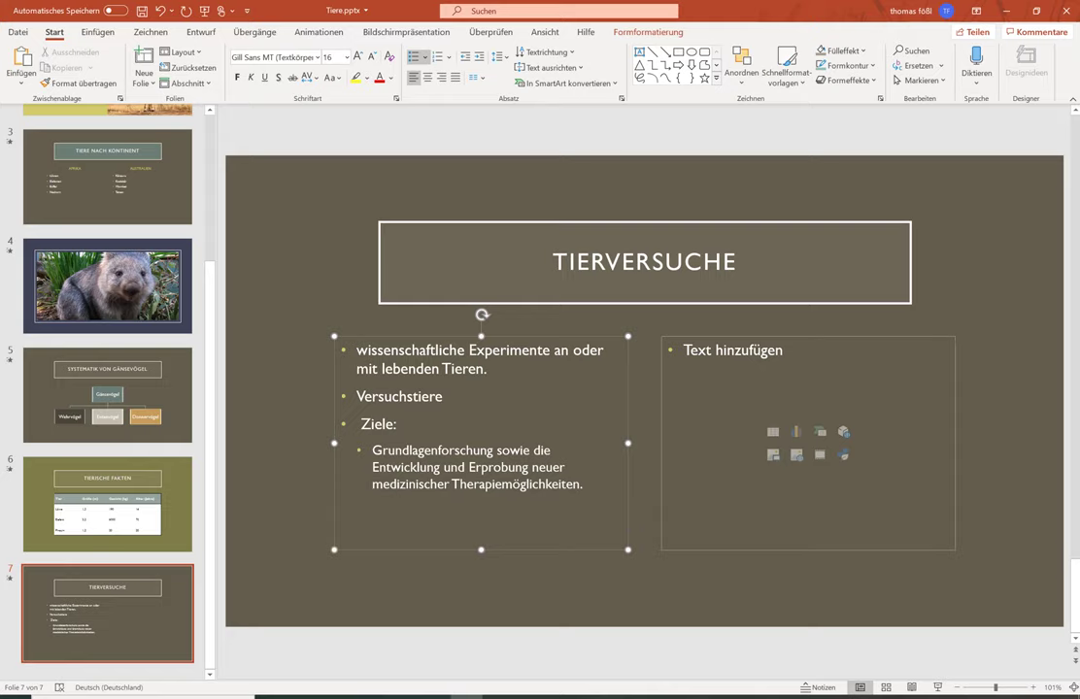
- Remove 'und Erprobung neuer' and 'sowie die', splitting off 'Entwicklung medizinischer Therapiemöglichkeiten' as its own sub-bullet
{"action": "mouse_move", "coordinate": [583, 483]}
{"action": "left_mouse_down"}
{"action": "mouse_move", "coordinate": [498, 467]}
{"action": "mouse_move", "coordinate": [496, 451]}
{"action": "left_mouse_up"}
{"action": "left_click", "coordinate": [481, 466]}
{"action": "left_click_drag", "start_coordinate": [445, 467], "coordinate": [564, 468]}
{"action": "left_click", "coordinate": [505, 467]}
{"action": "left_click_drag", "start_coordinate": [445, 467], "coordinate": [564, 467]}
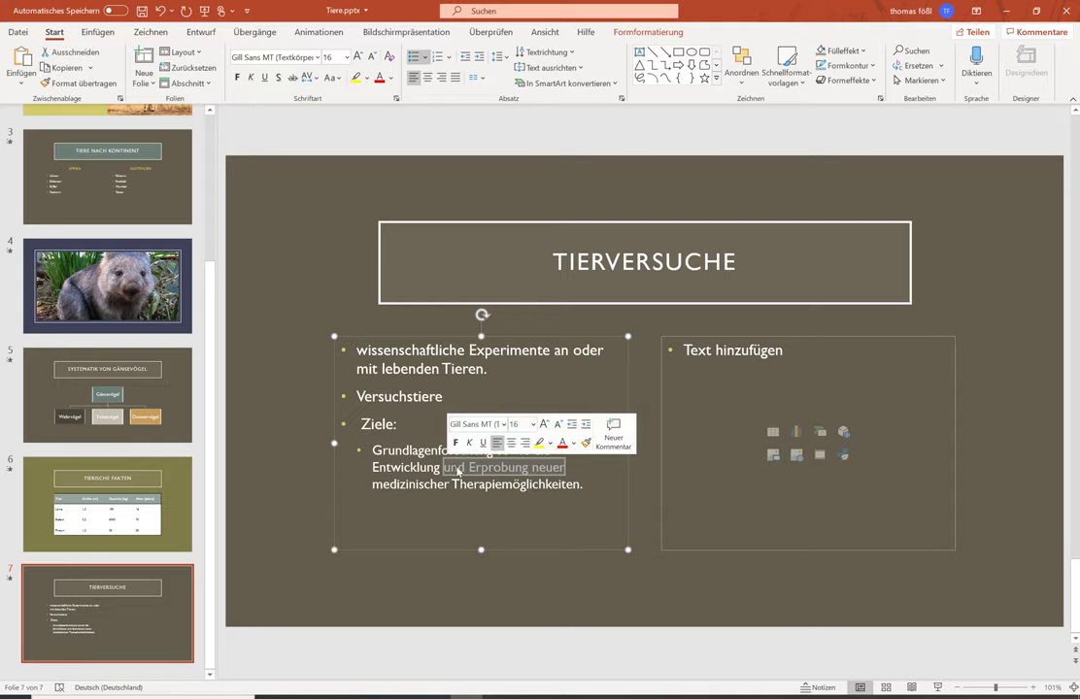
{"action": "key", "text": "Delete"}
{"action": "left_click_drag", "start_coordinate": [497, 451], "coordinate": [554, 450]}
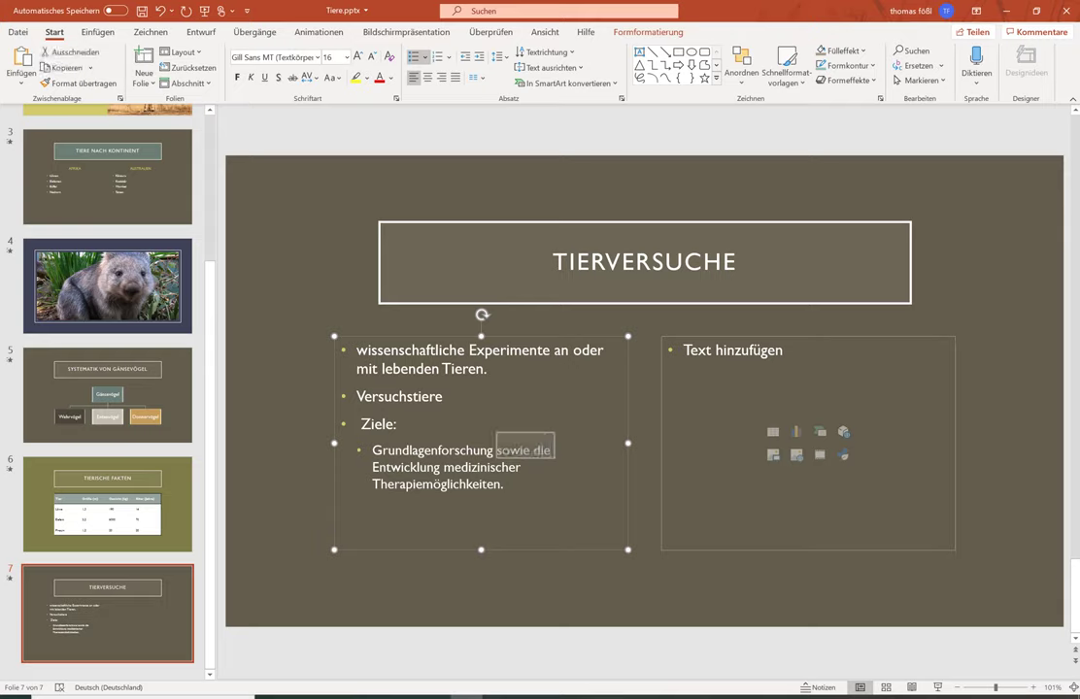
{"action": "key", "text": "Delete"}
{"action": "key", "text": "Return"}
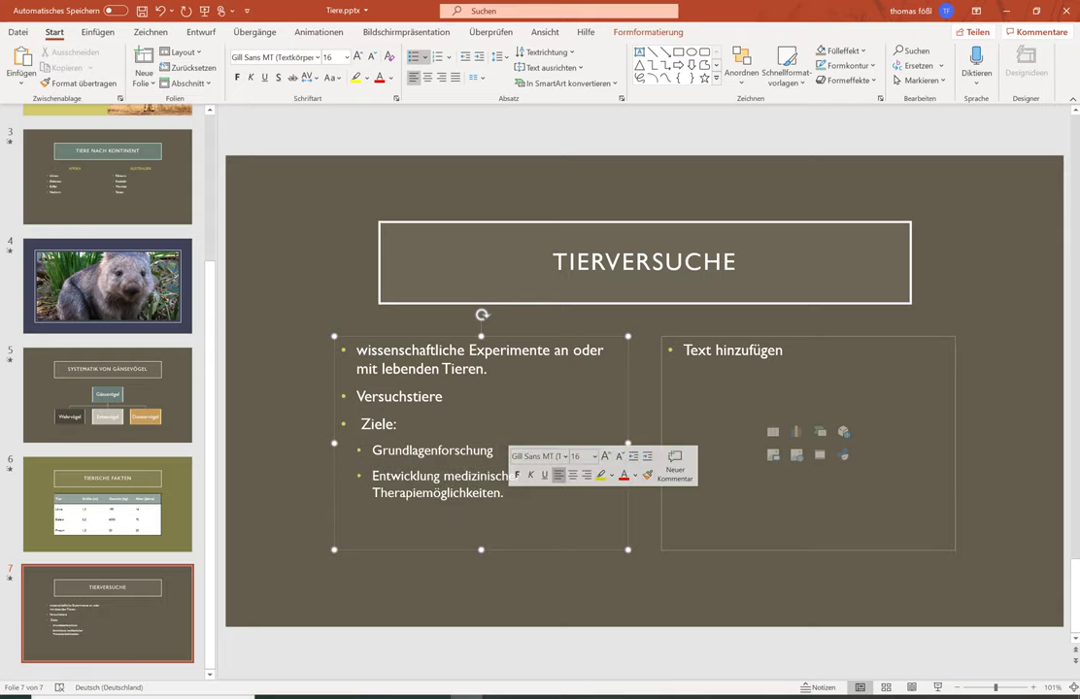
{"action": "left_click", "coordinate": [398, 610]}
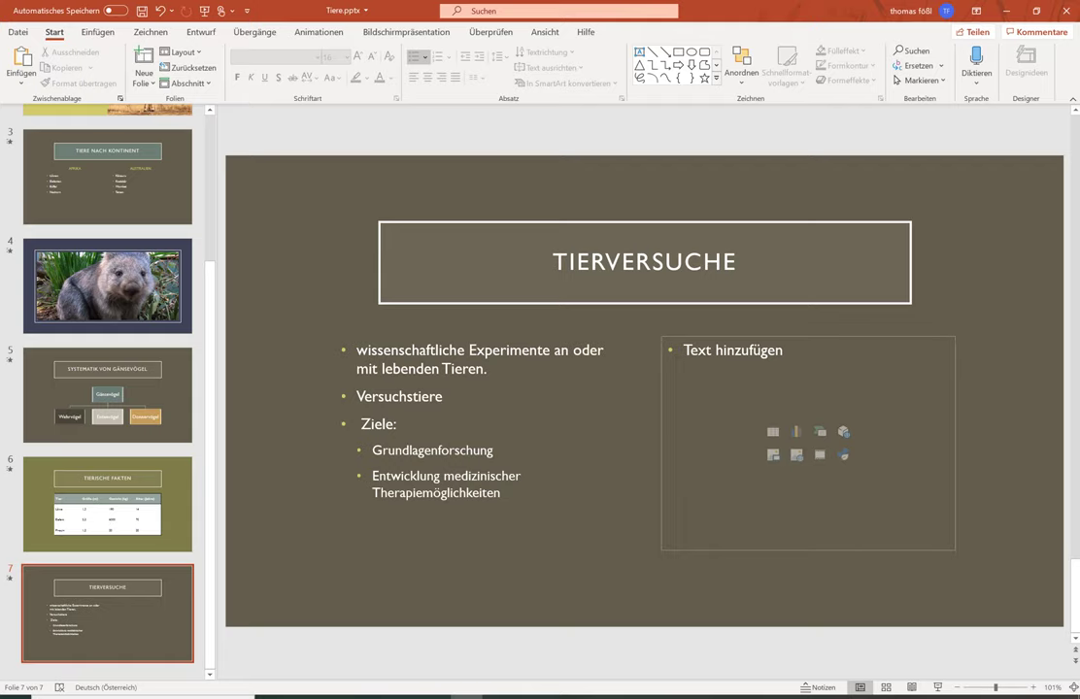
{"action": "key", "text": "alt+Tab"}
{"action": "left_click_drag", "start_coordinate": [279, 379], "coordinate": [366, 441]}
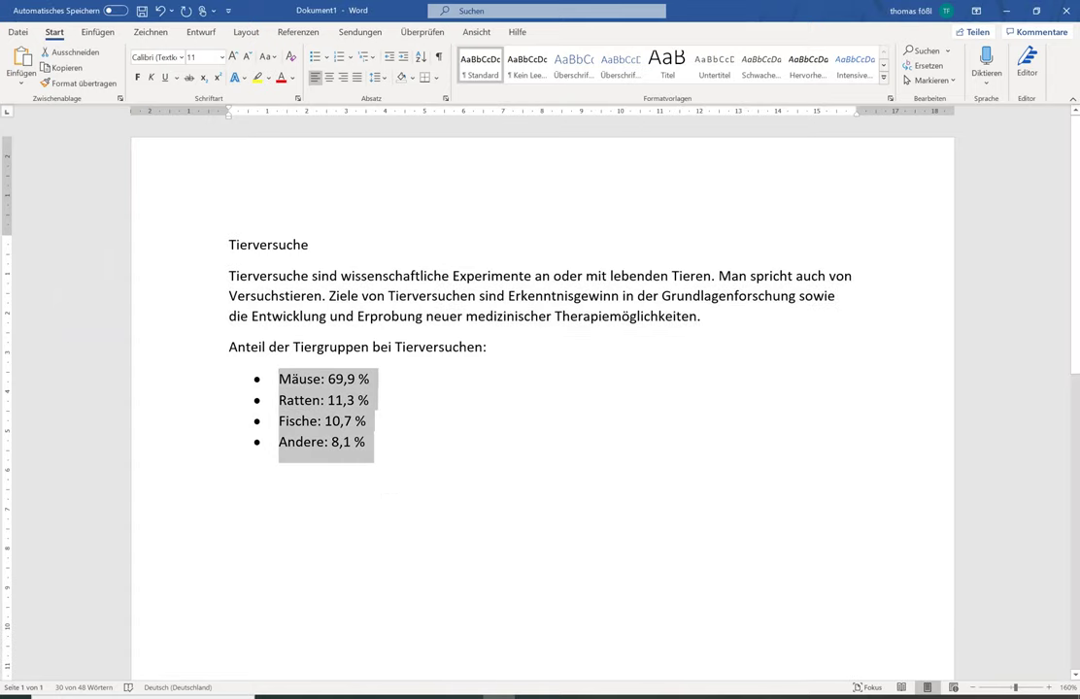
{"action": "left_click", "coordinate": [386, 499]}
{"action": "key", "text": "alt+Tab"}
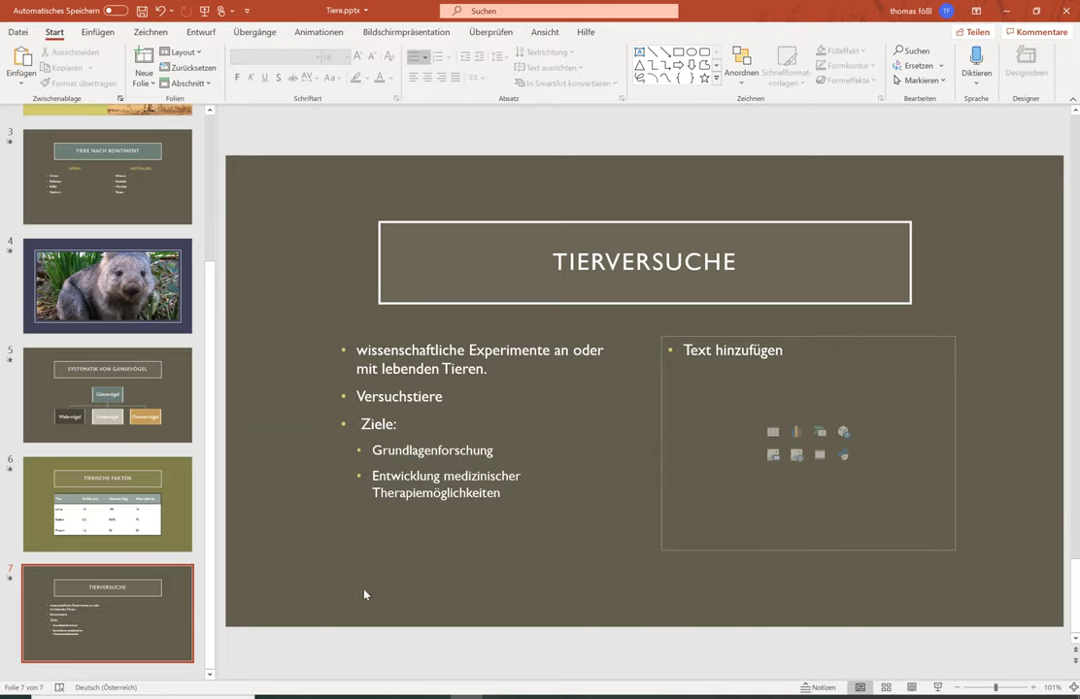